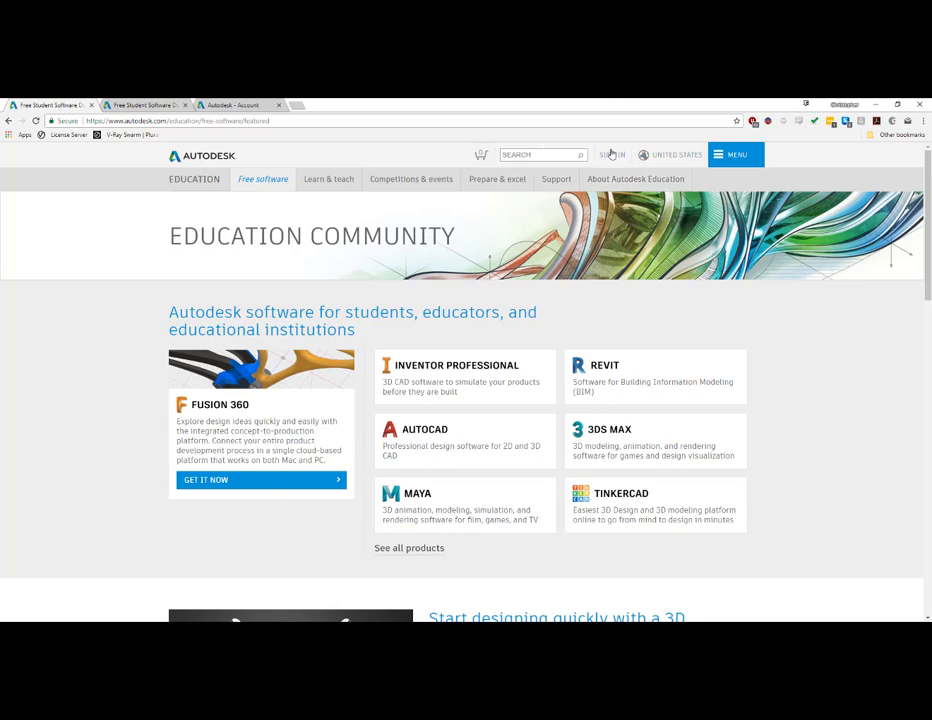
- Open the ReCap Pro page from the free education license products list
scroll(443, 260, down, 5)
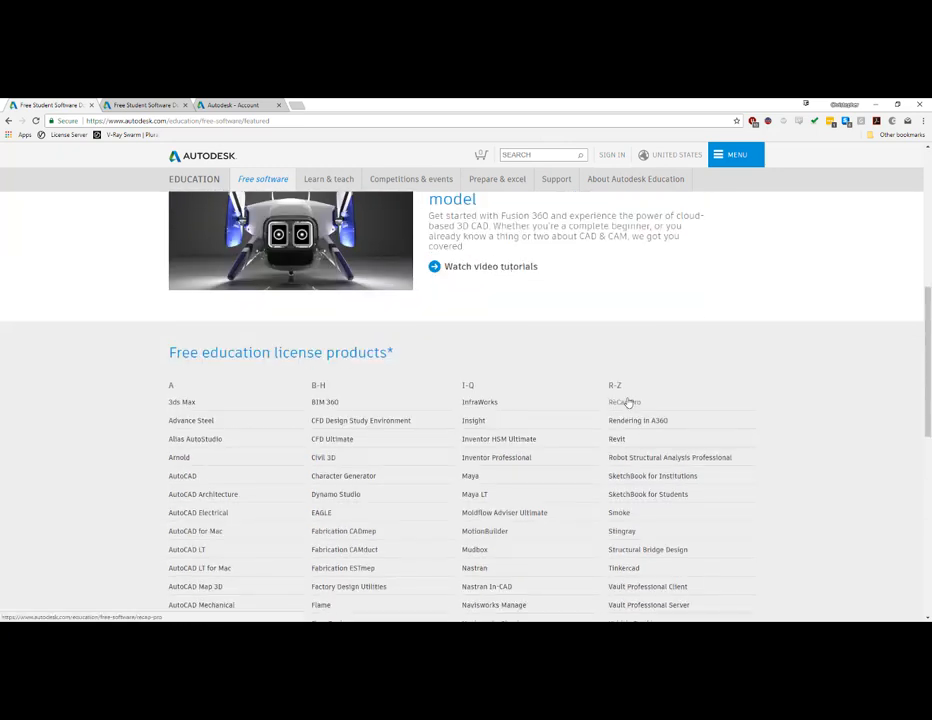
scroll(588, 403, down, 2)
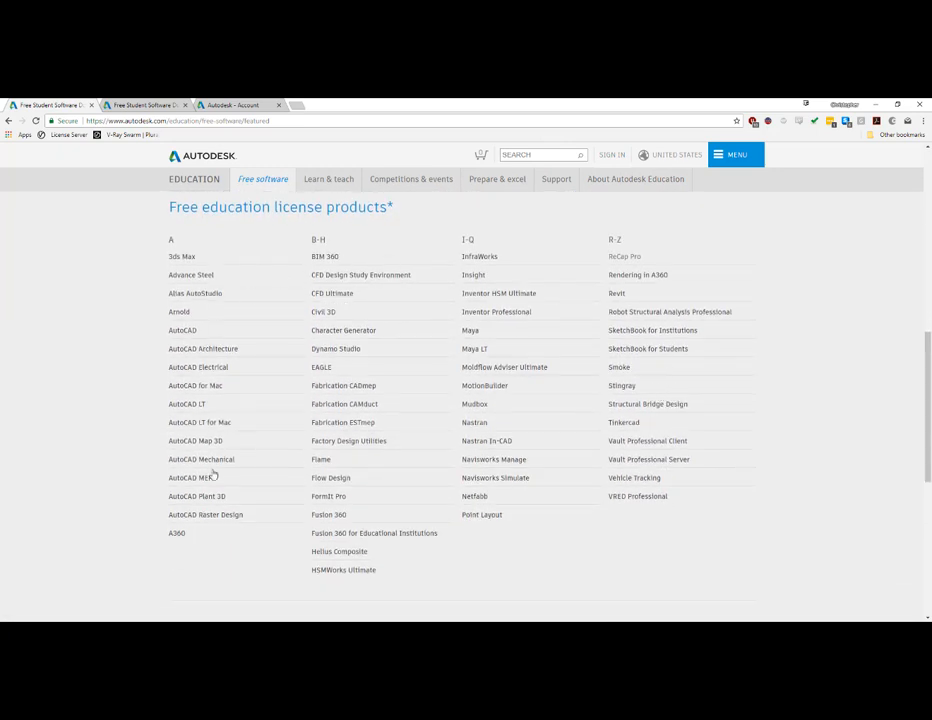
click(626, 257)
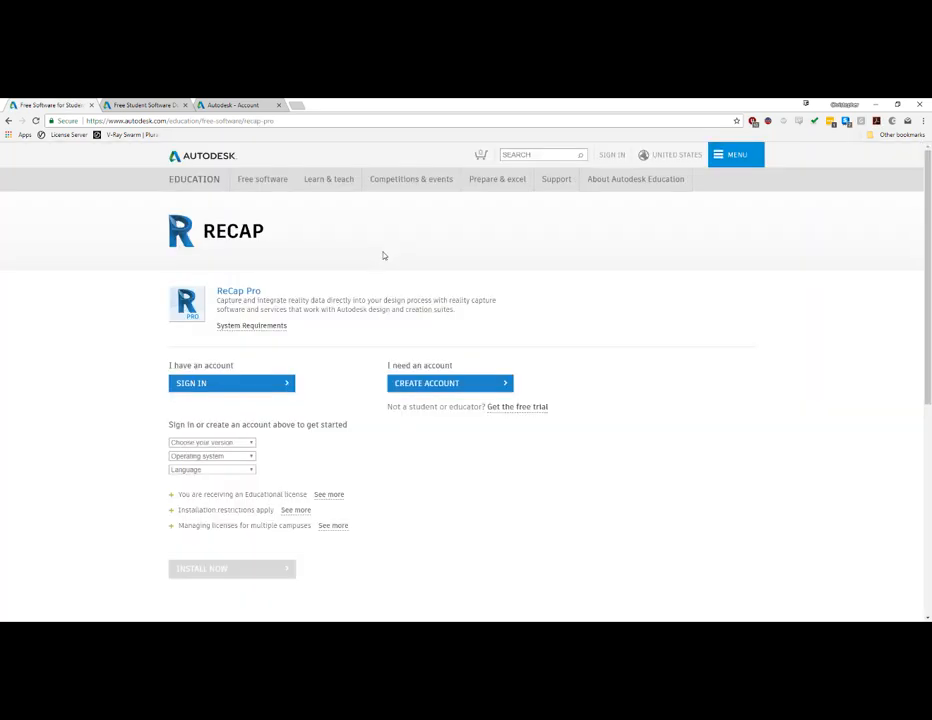
- Sign in to the Autodesk account with the prefilled email and password
click(226, 386)
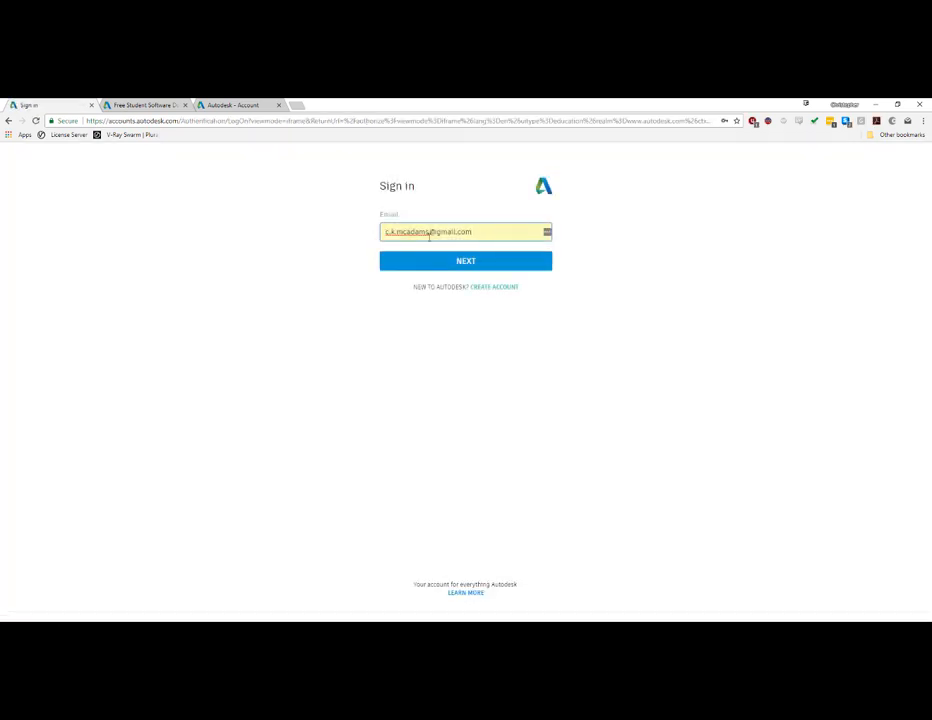
click(485, 265)
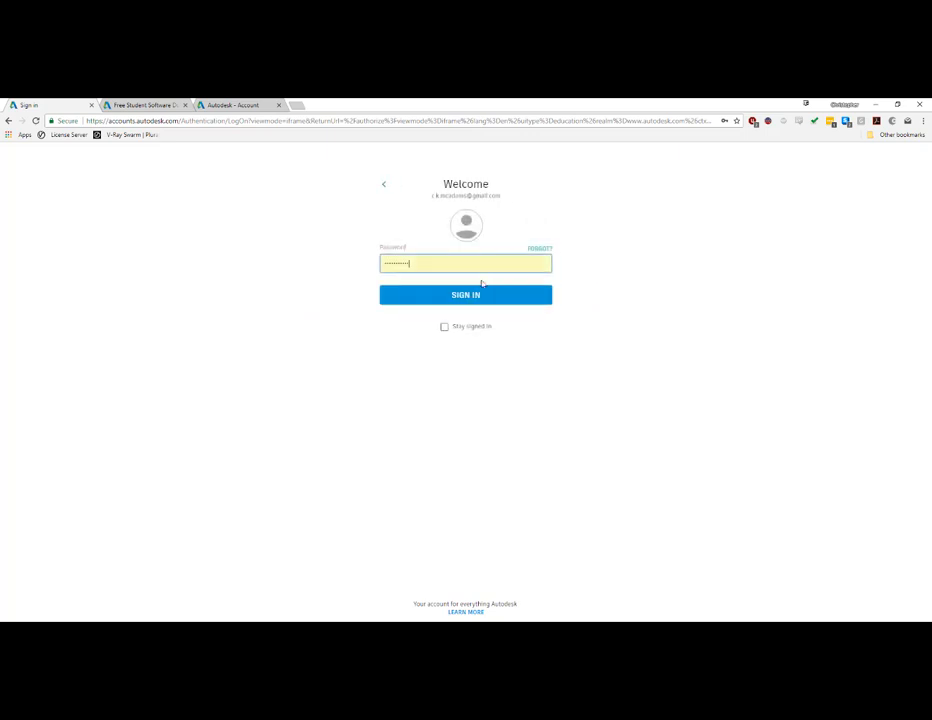
click(467, 298)
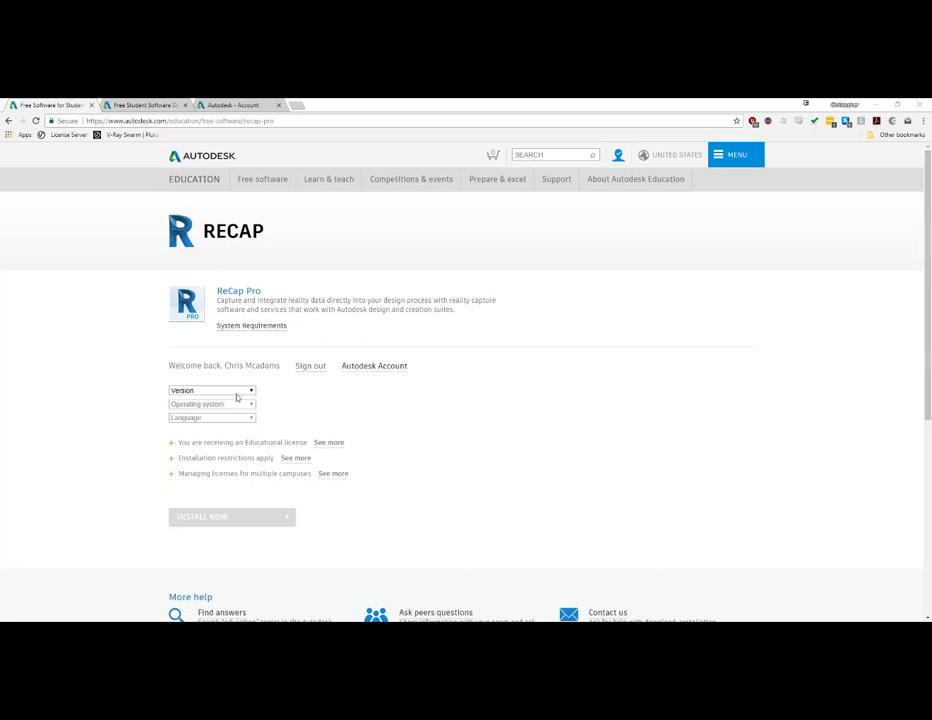
- Set the version to ReCap Pro 2019 and the operating system to Windows 64-bit, leaving the language unselected
click(232, 392)
click(222, 433)
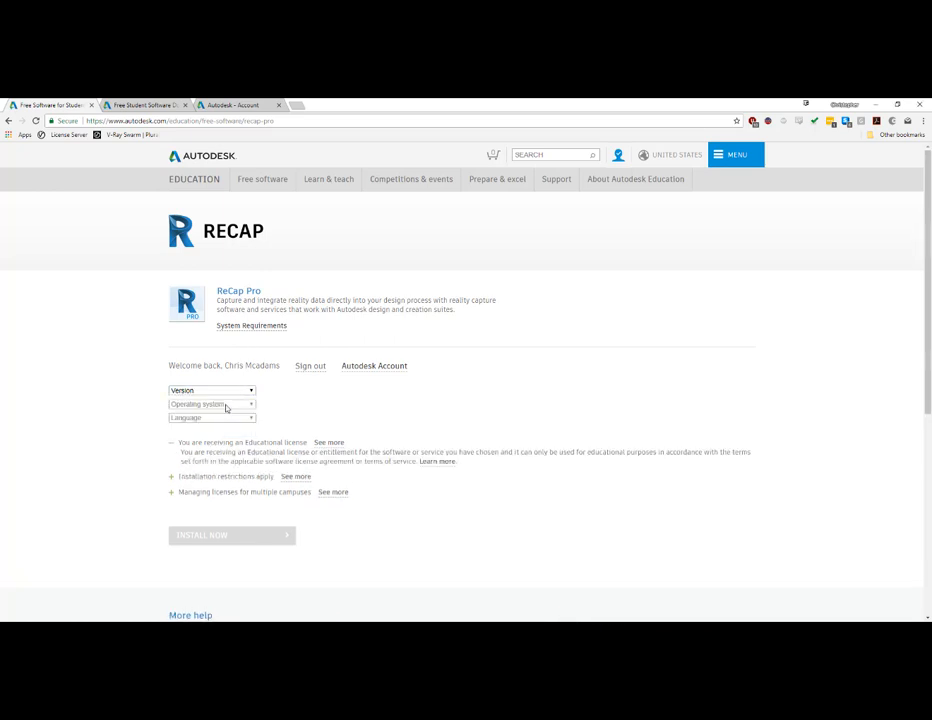
click(230, 390)
click(215, 433)
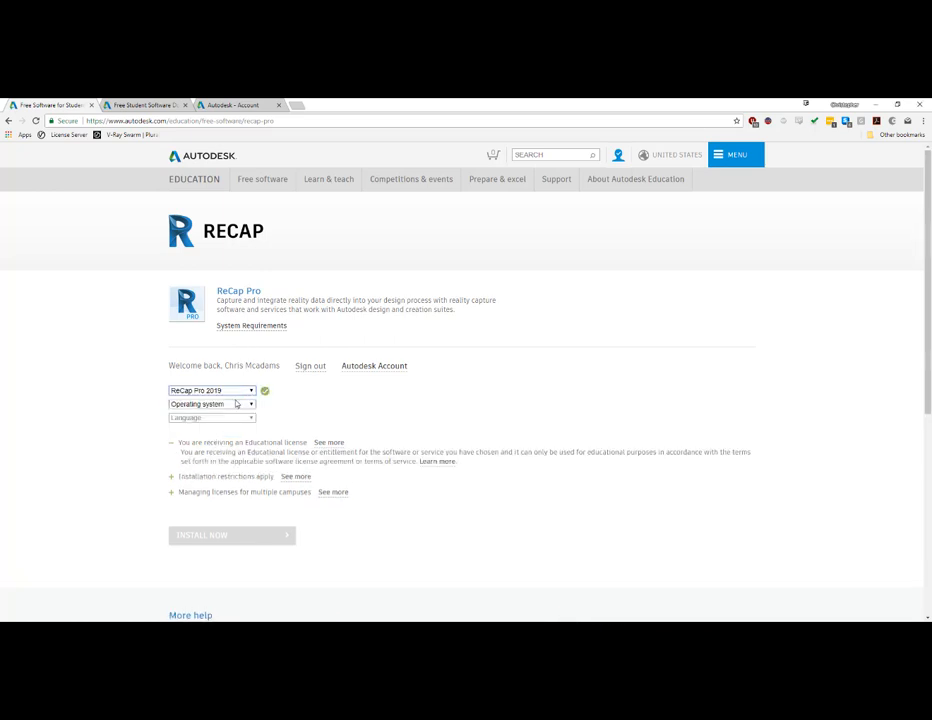
click(245, 405)
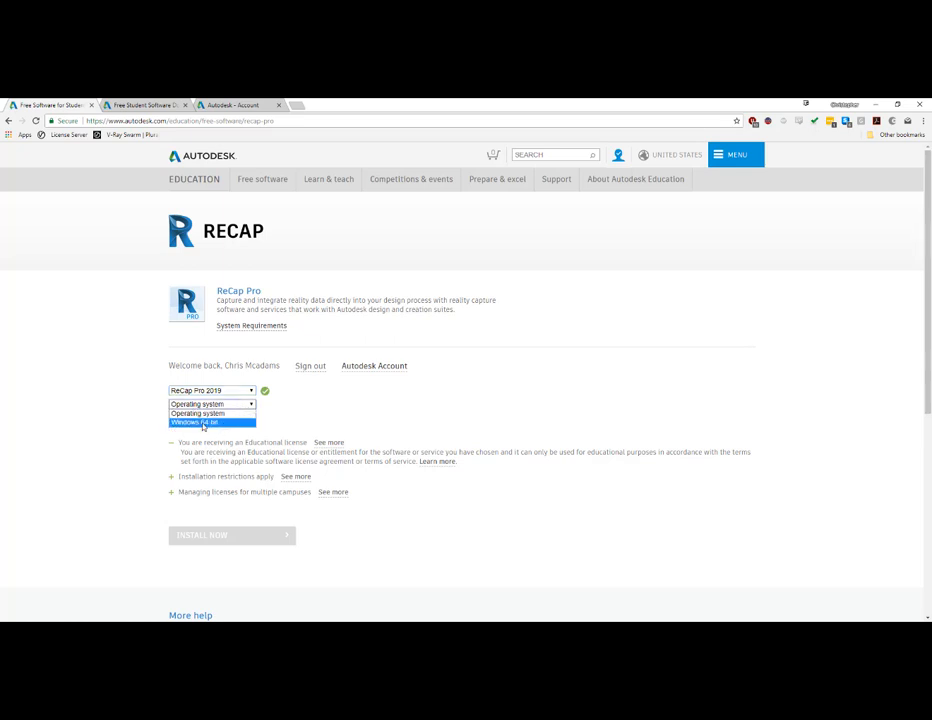
click(205, 423)
click(240, 418)
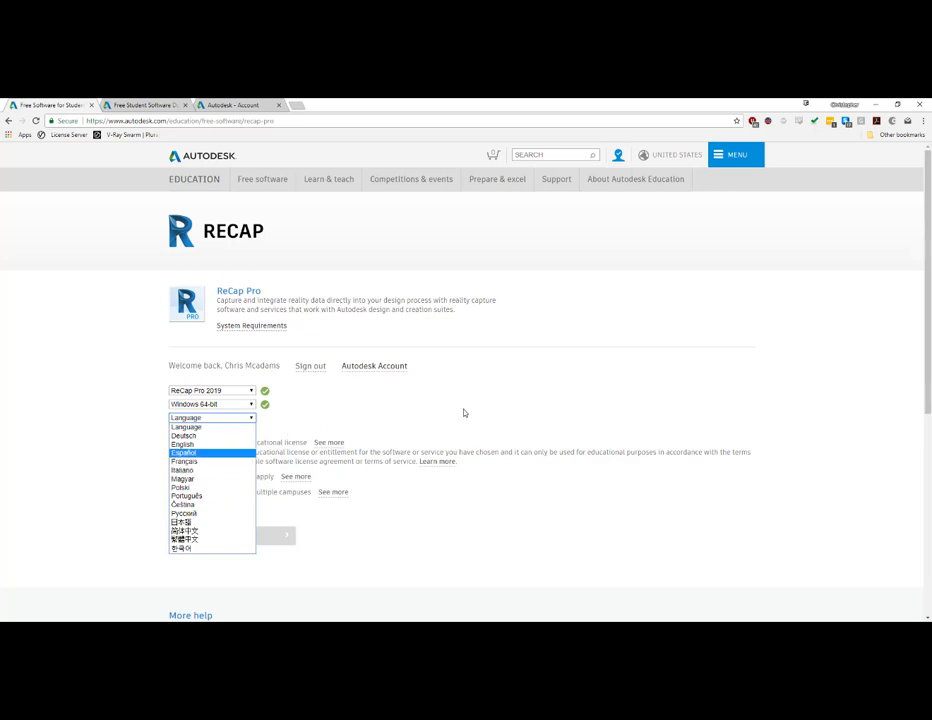
click(537, 399)
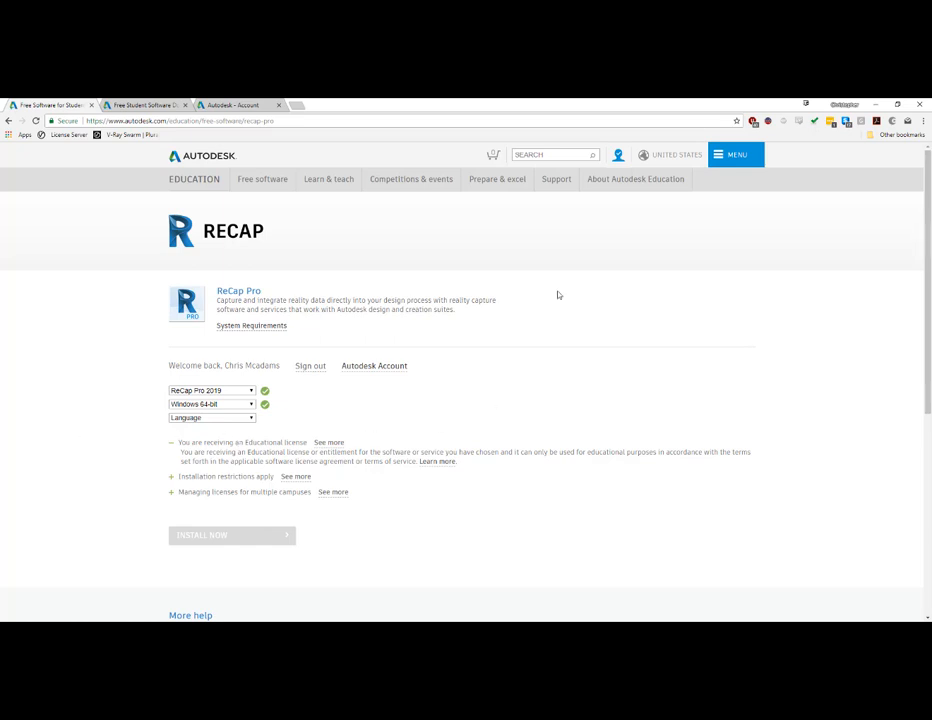
- Go to the account's product and download management page and expand the ReCap Pro entry
click(618, 156)
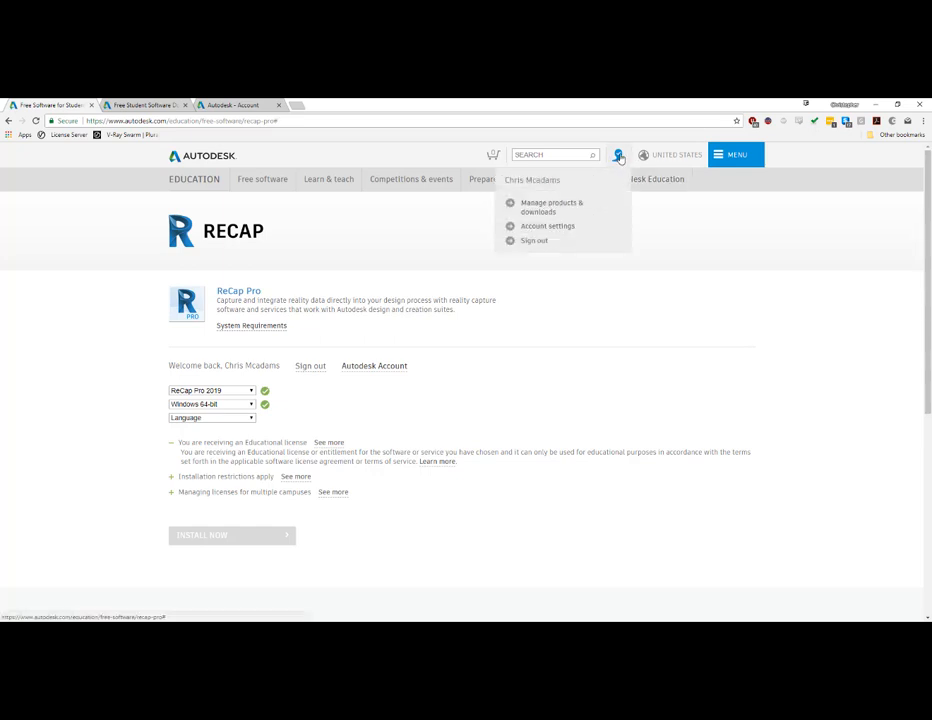
click(566, 207)
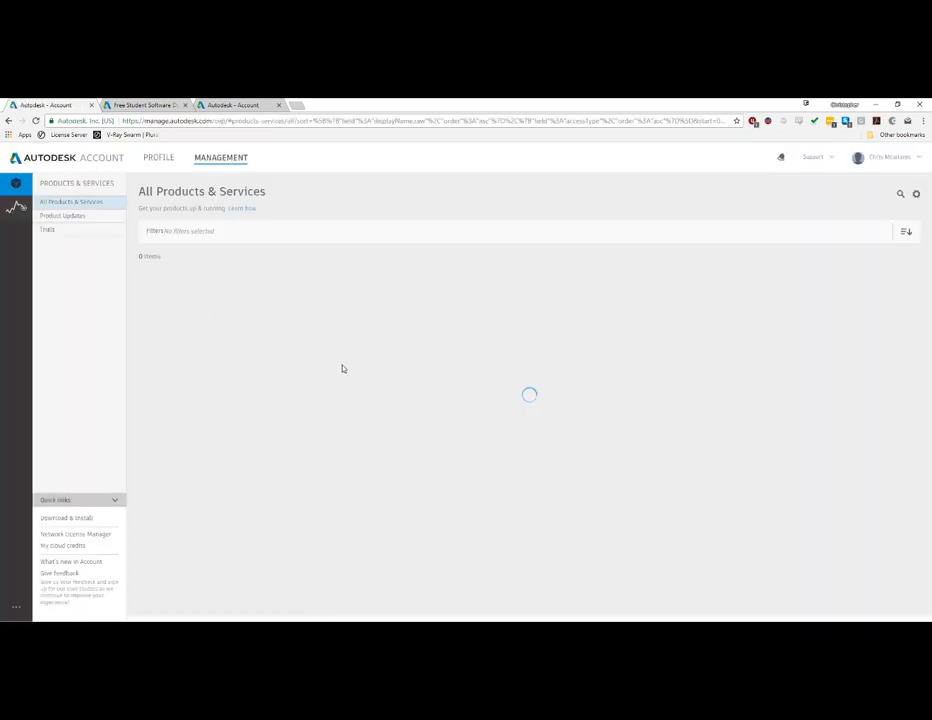
scroll(355, 356, down, 5)
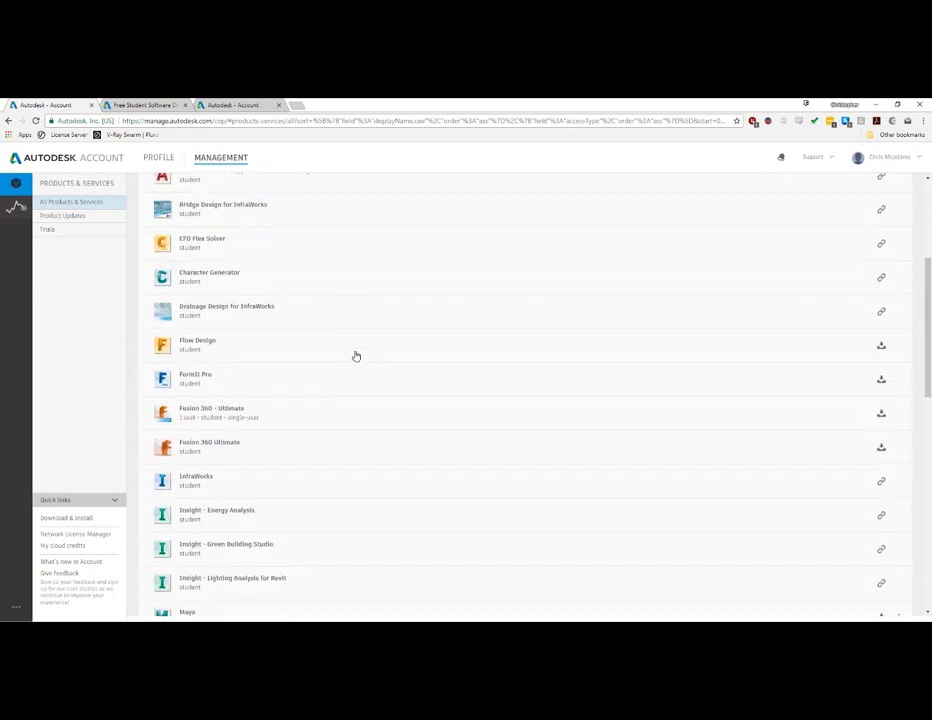
scroll(355, 356, down, 1)
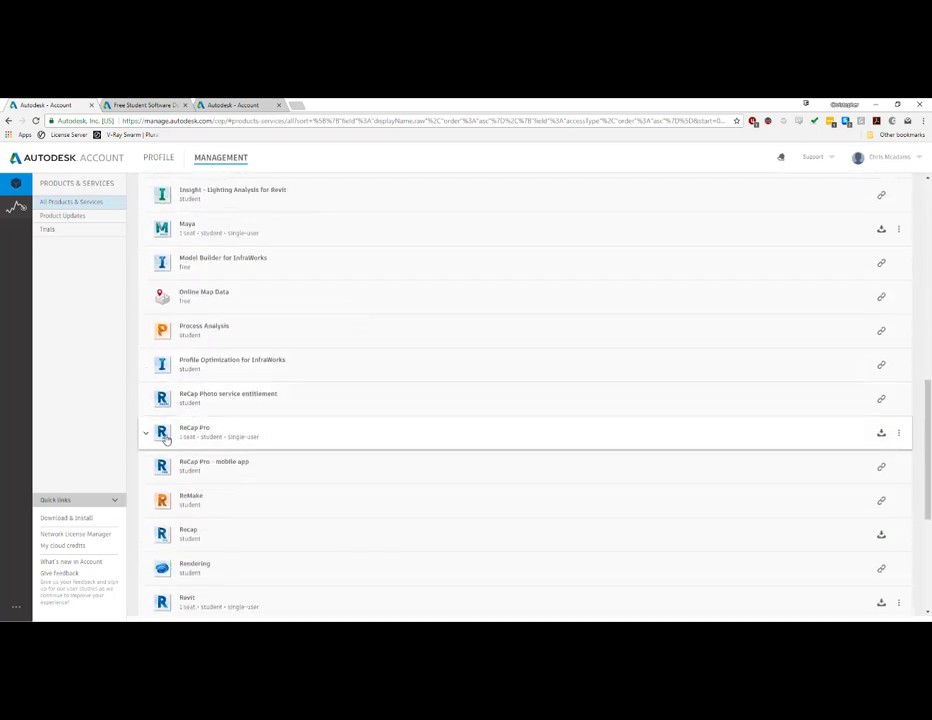
click(330, 435)
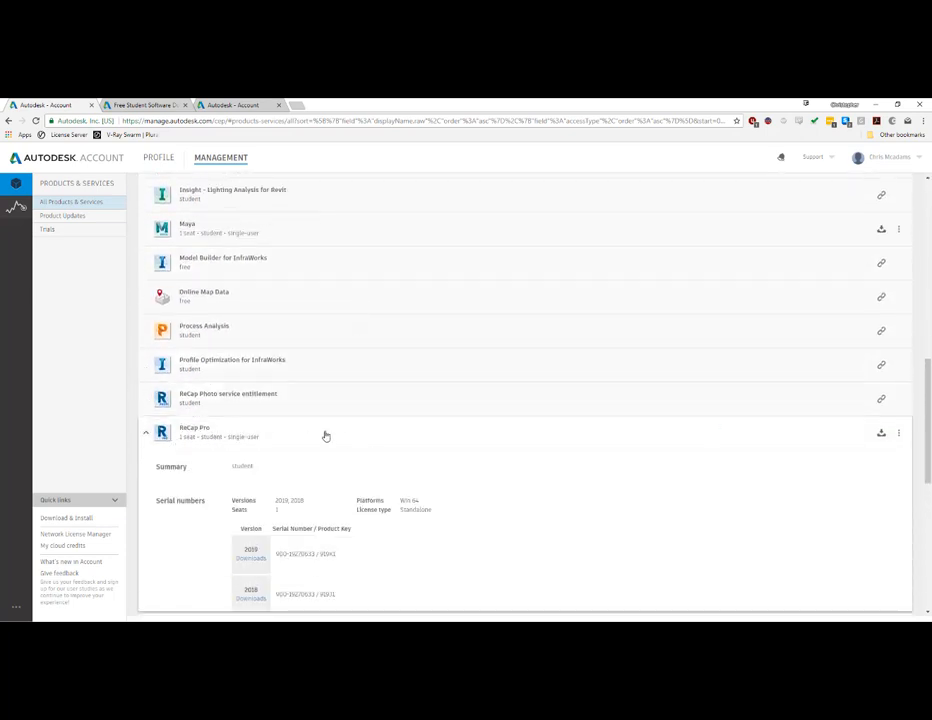
scroll(285, 489, down, 1)
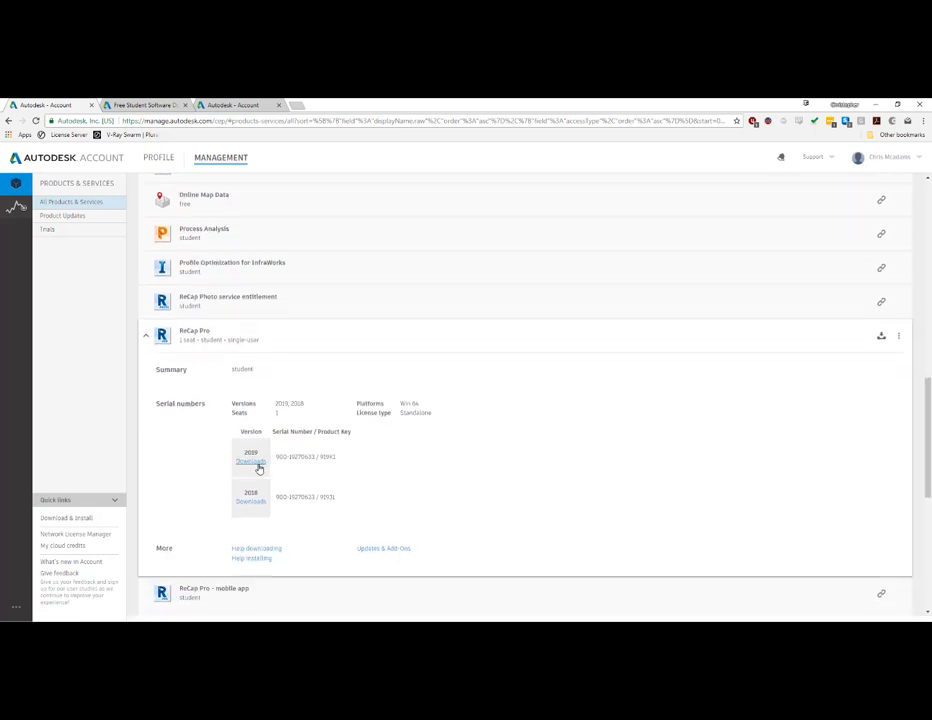
- Open the downloads for ReCap Pro 2019 and show all its download methods
drag(287, 456, 354, 459)
click(249, 467)
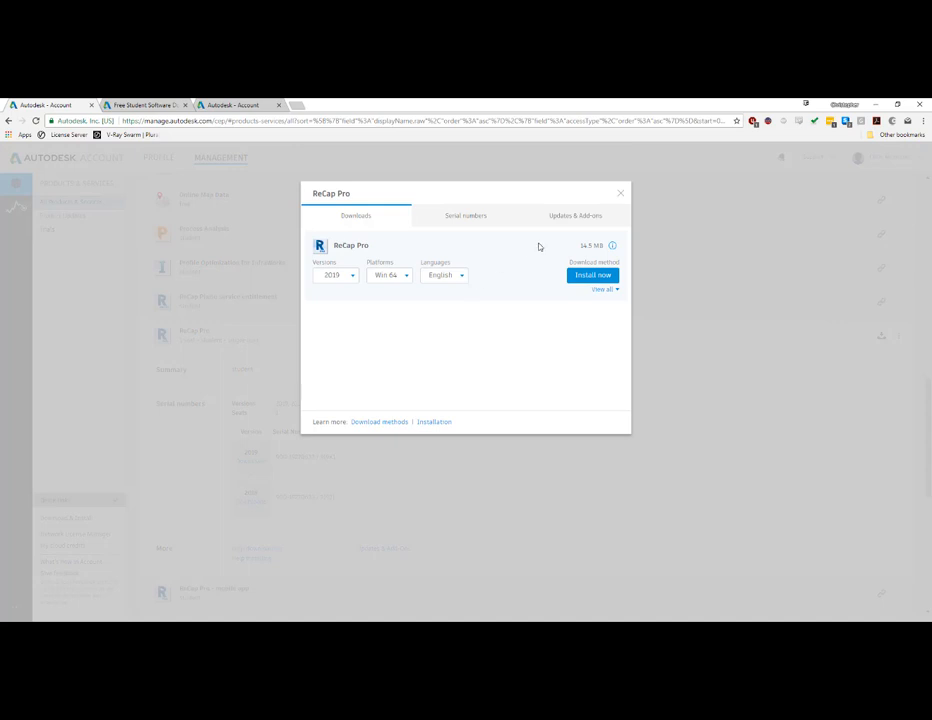
click(601, 290)
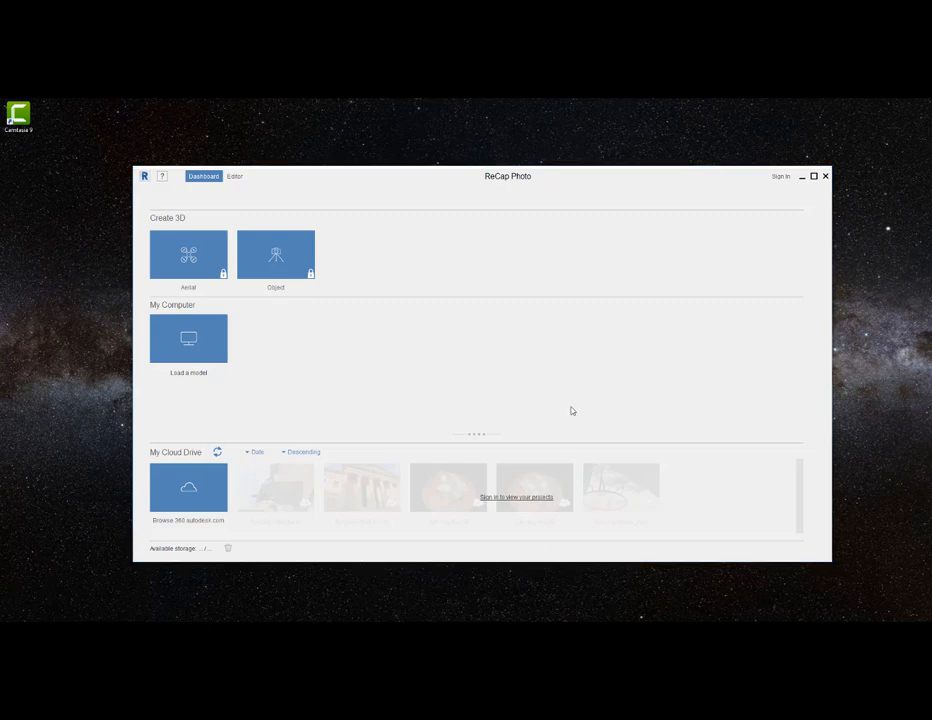
- In ReCap Photo, choose to create a 3D object and sign in with the account email and password
click(290, 263)
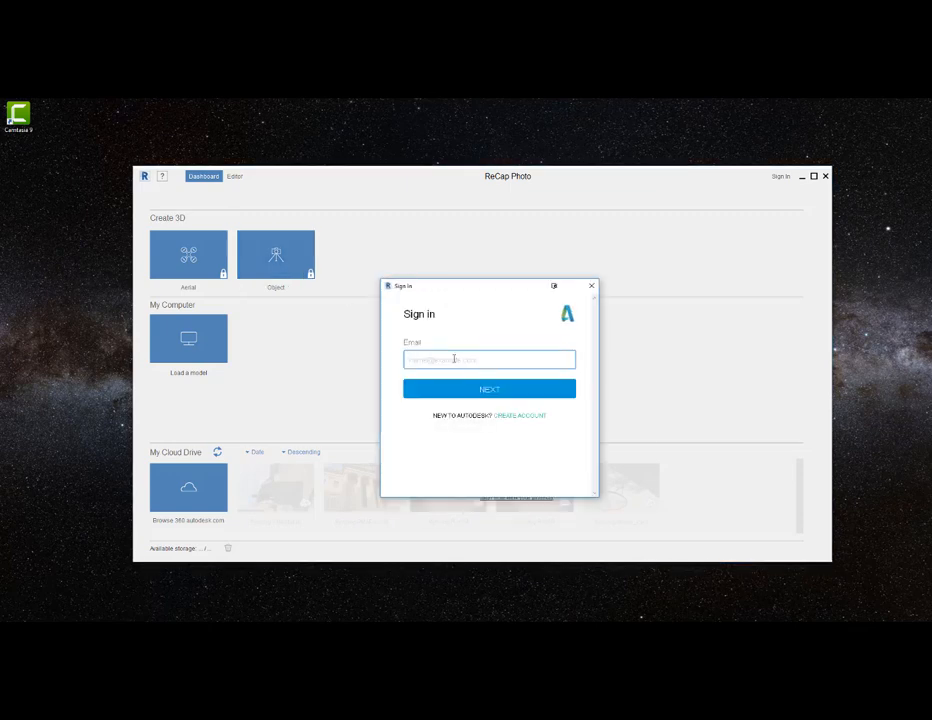
key(Return)
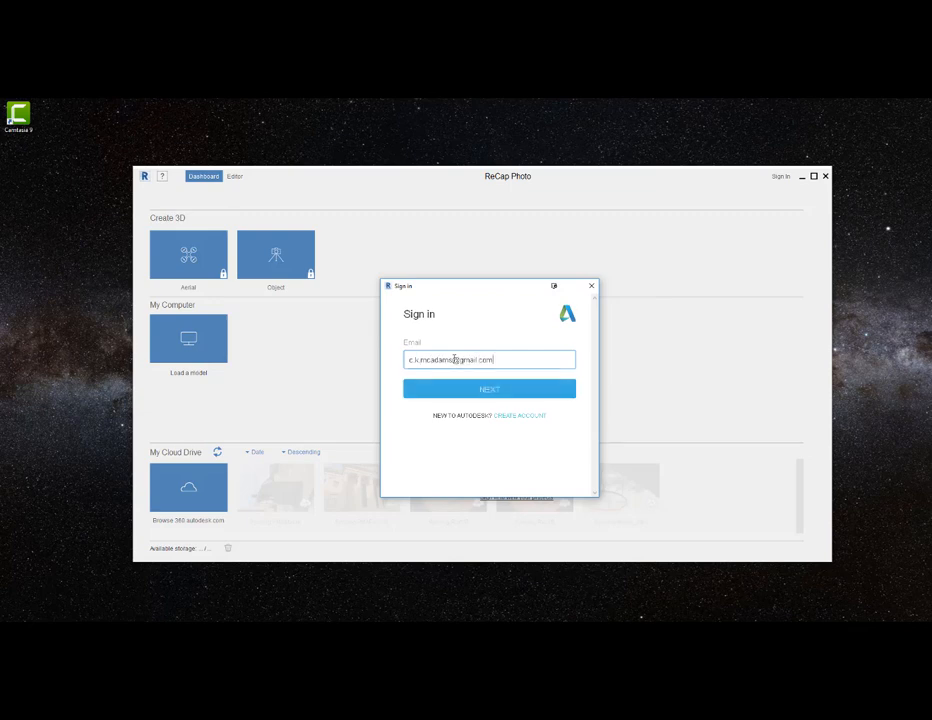
text(****)
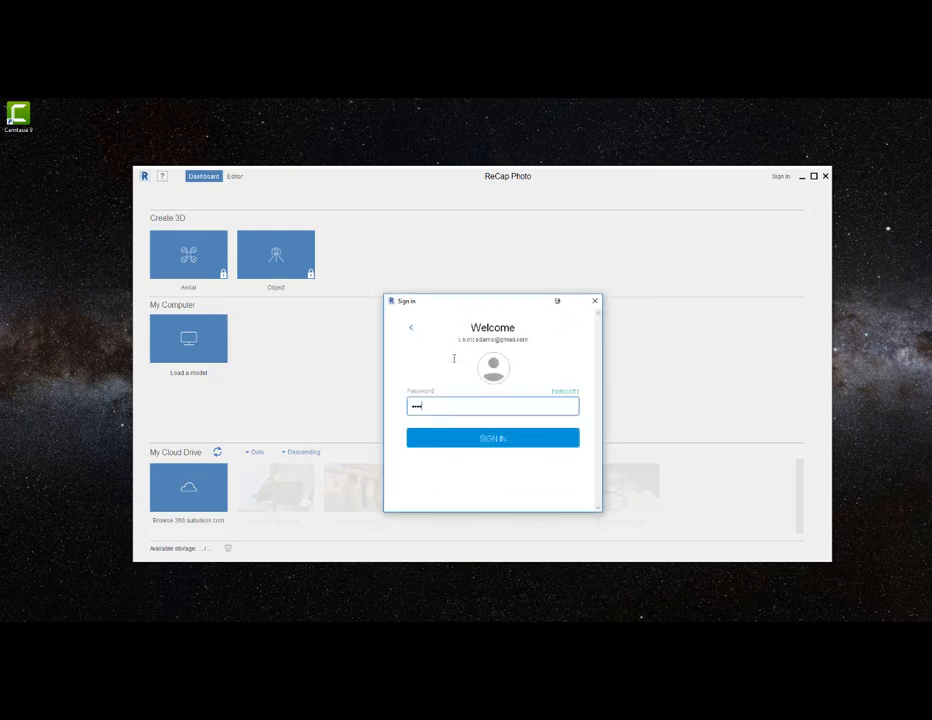
key(Return)
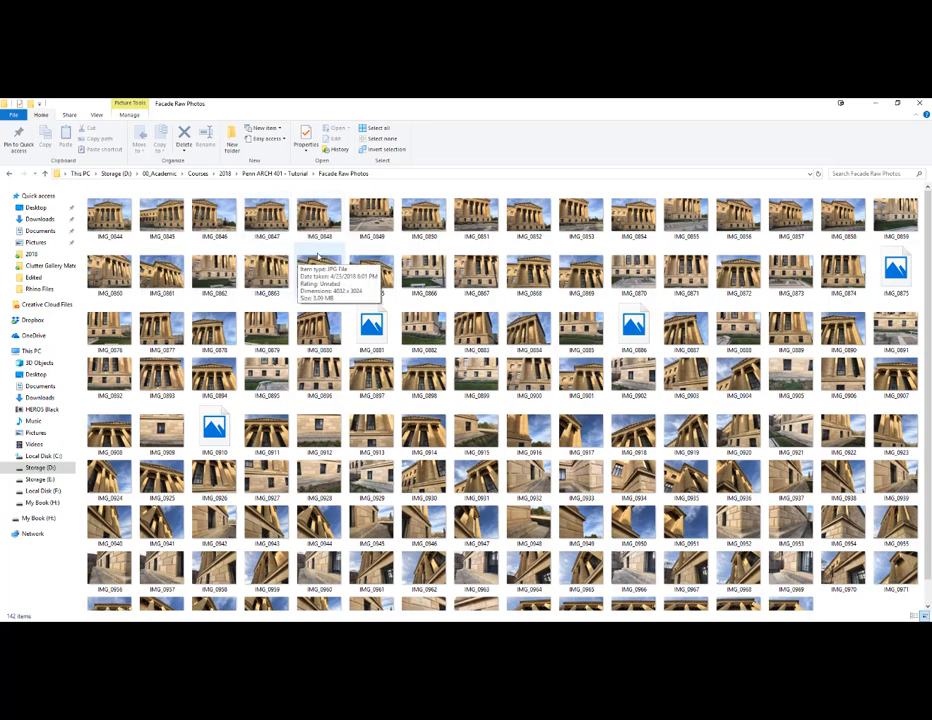
- Look over the images in the Facade Raw Photos folder in File Explorer and open IMG_0844 in the photo viewer
scroll(330, 265, down, 1)
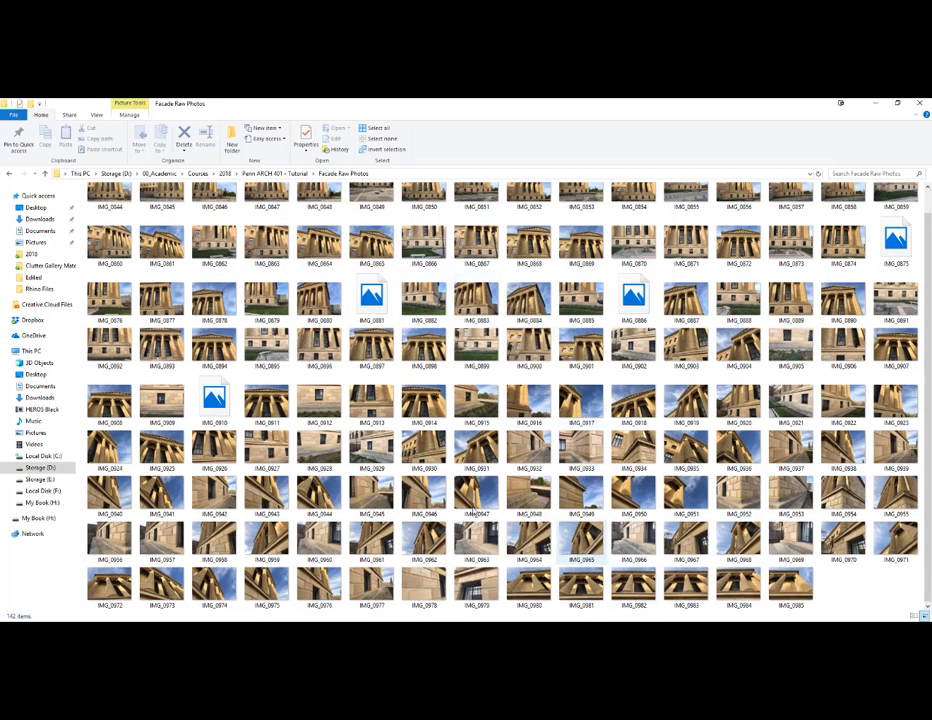
scroll(200, 298, up, 1)
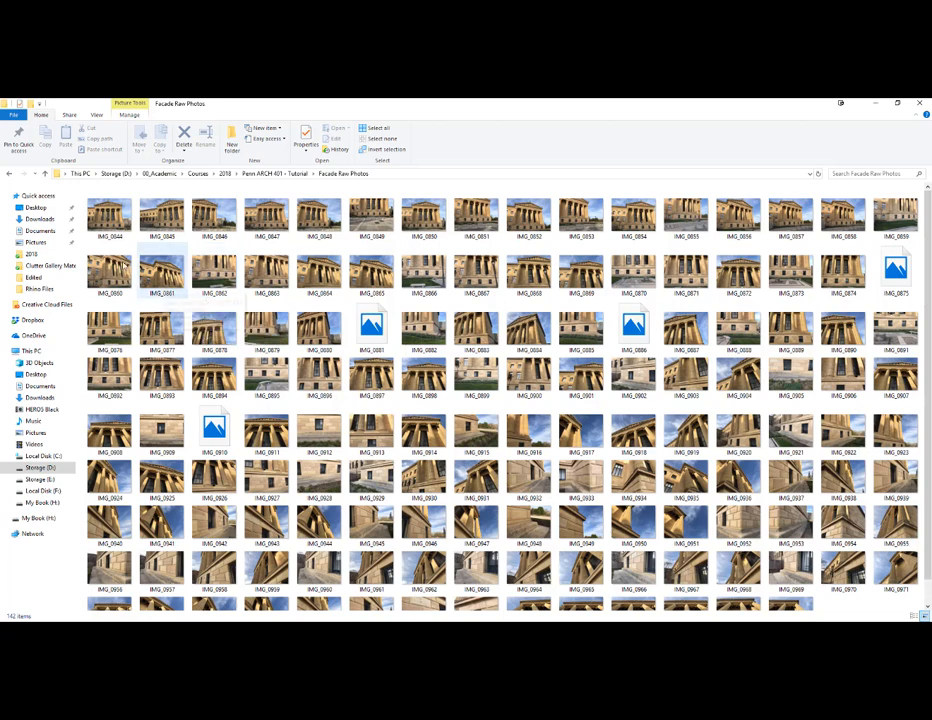
click(108, 214)
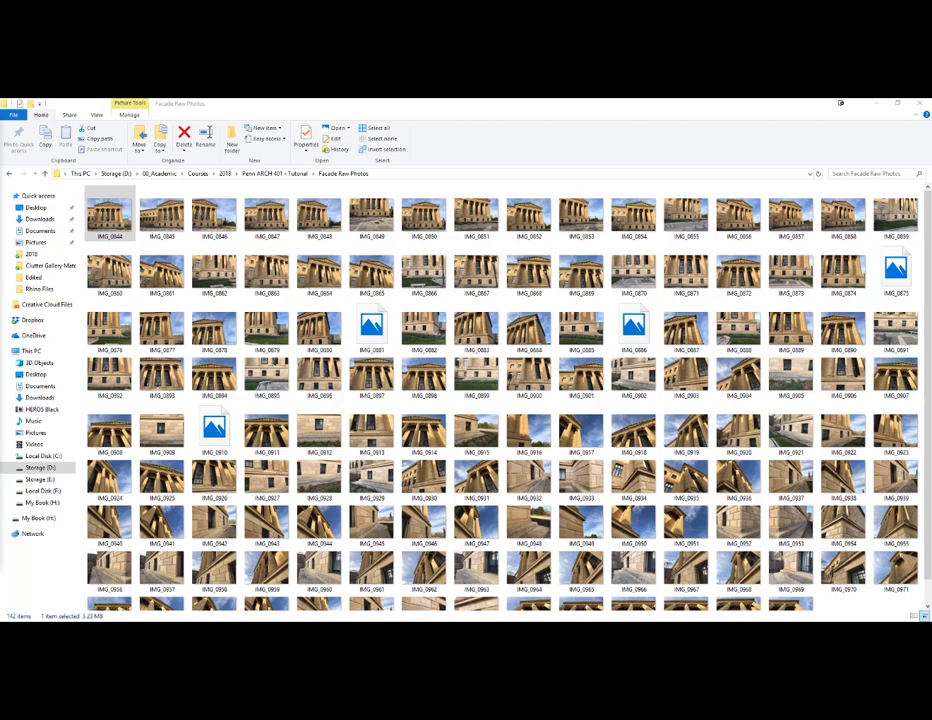
drag(0, 134, 453, 134)
click(664, 130)
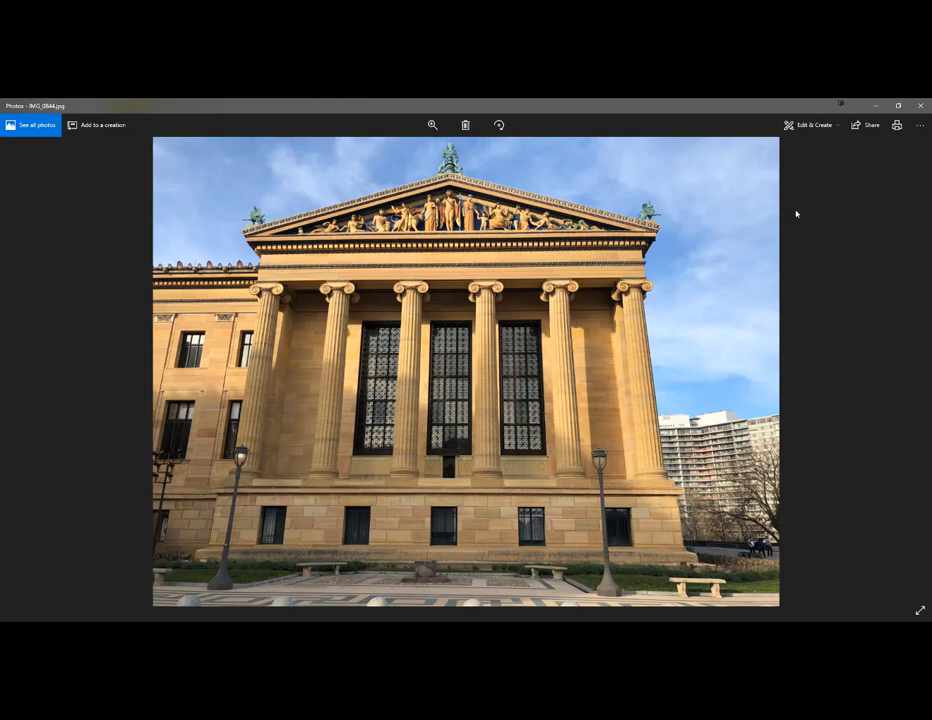
- Browse the facade photos from IMG_0844 to IMG_0878, examining the viewpoints, distances and overlap between shots
key(Right)
key(Right)
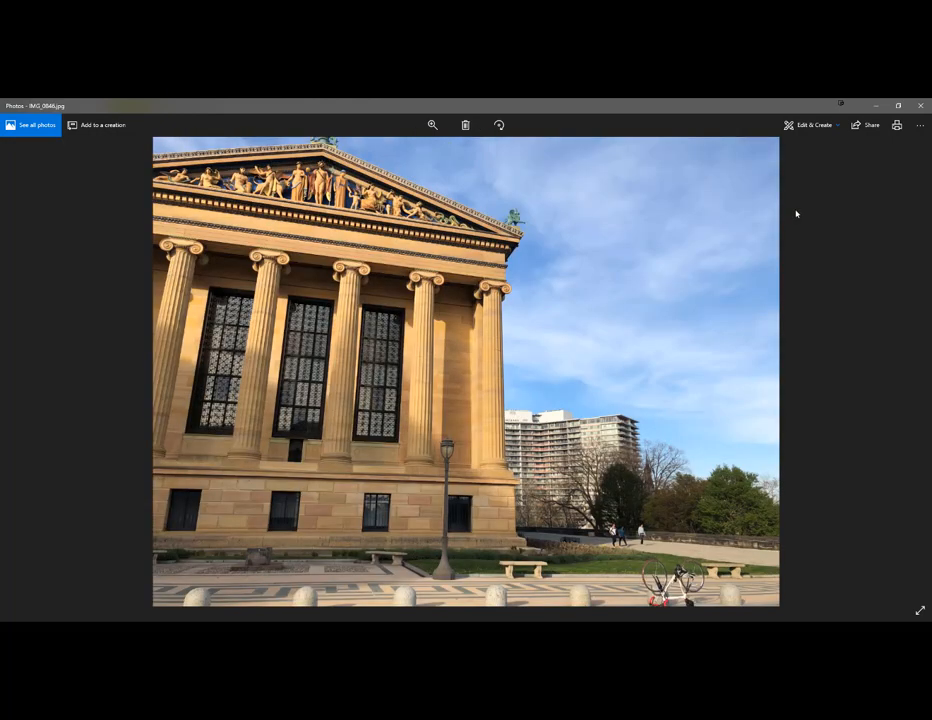
key(Right)
key(Right)
key(Right)
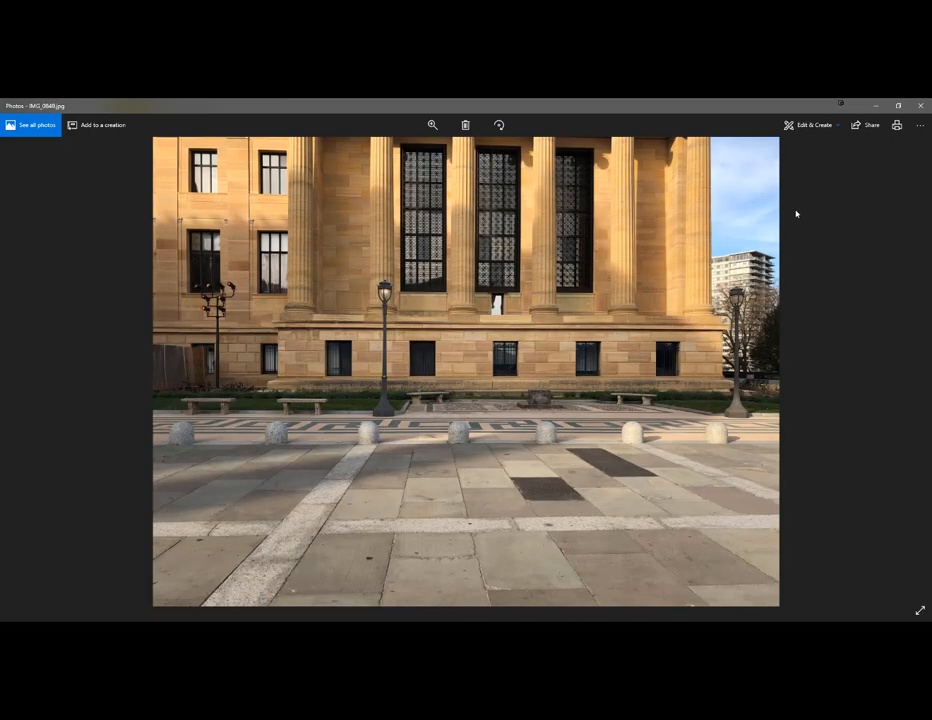
key(Right)
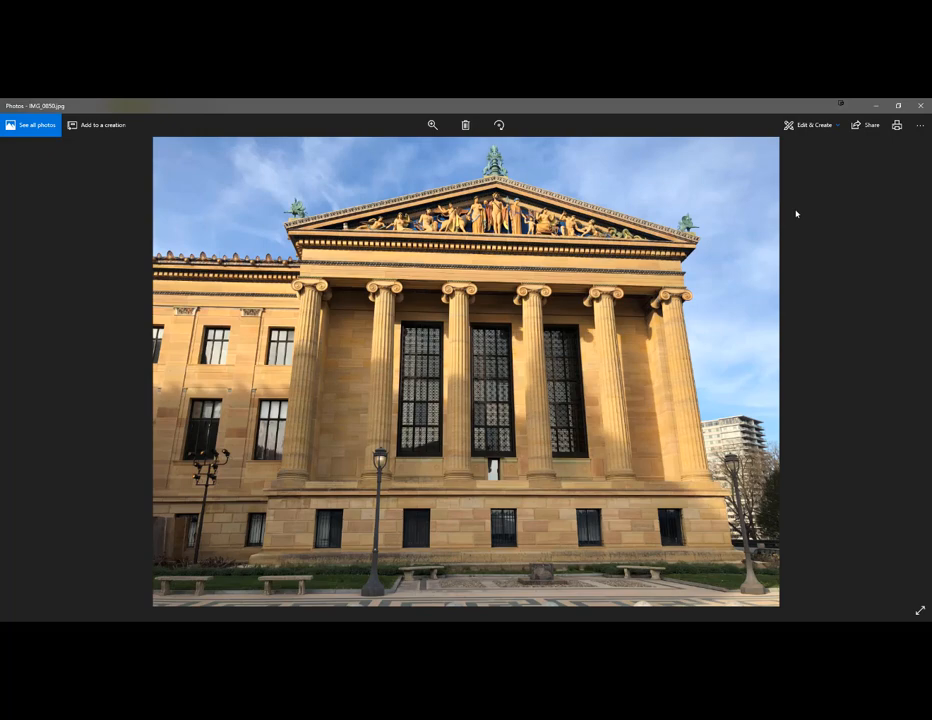
key(Right)
key(Right)
key(Right)
key(Right)
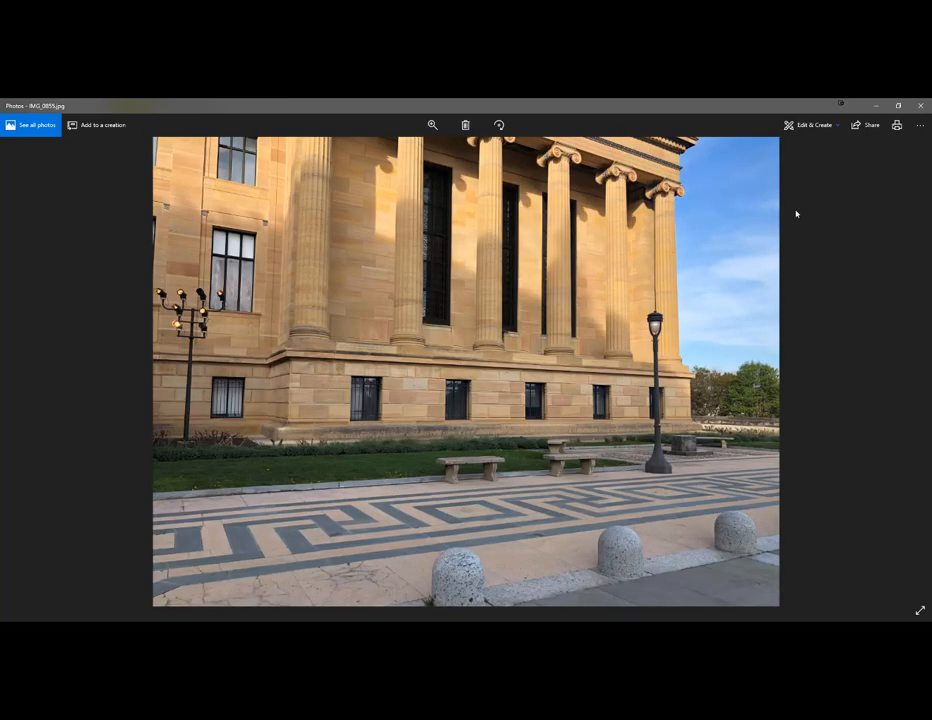
key(Right)
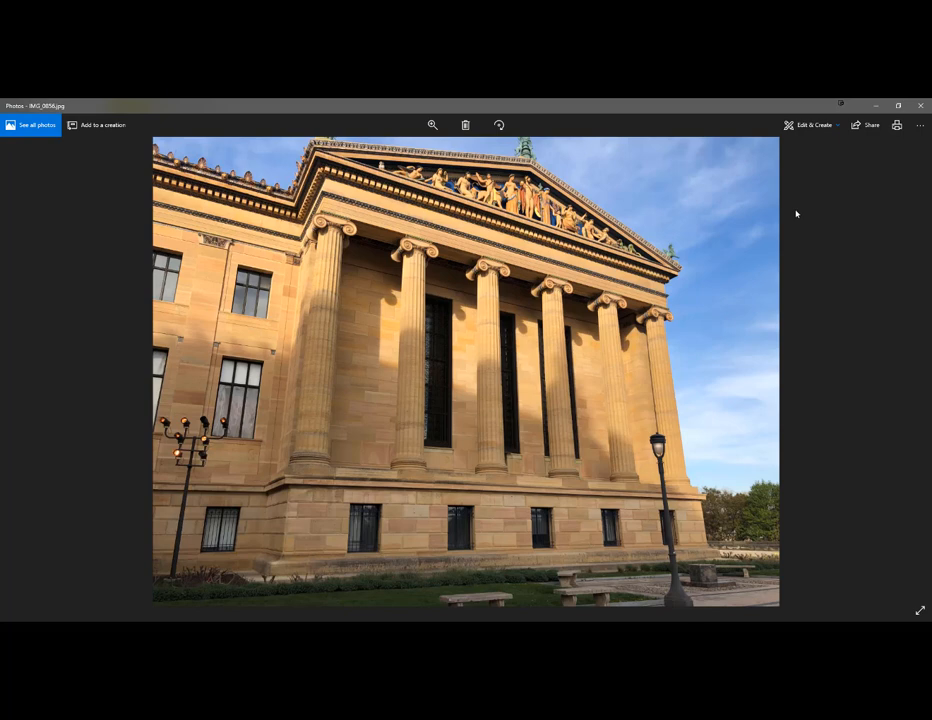
key(Right)
key(Right)
key(Right)
key(Right)
key(Right)
key(Right)
key(Right)
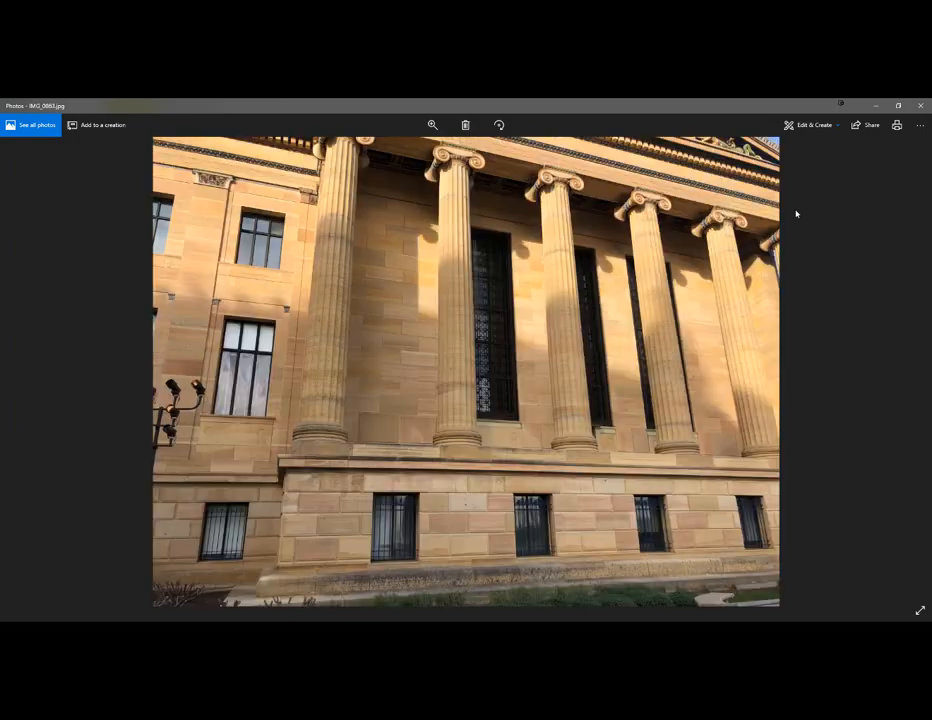
key(Right)
key(Right)
key(Right)
key(Right)
key(Right)
key(Right)
key(Right)
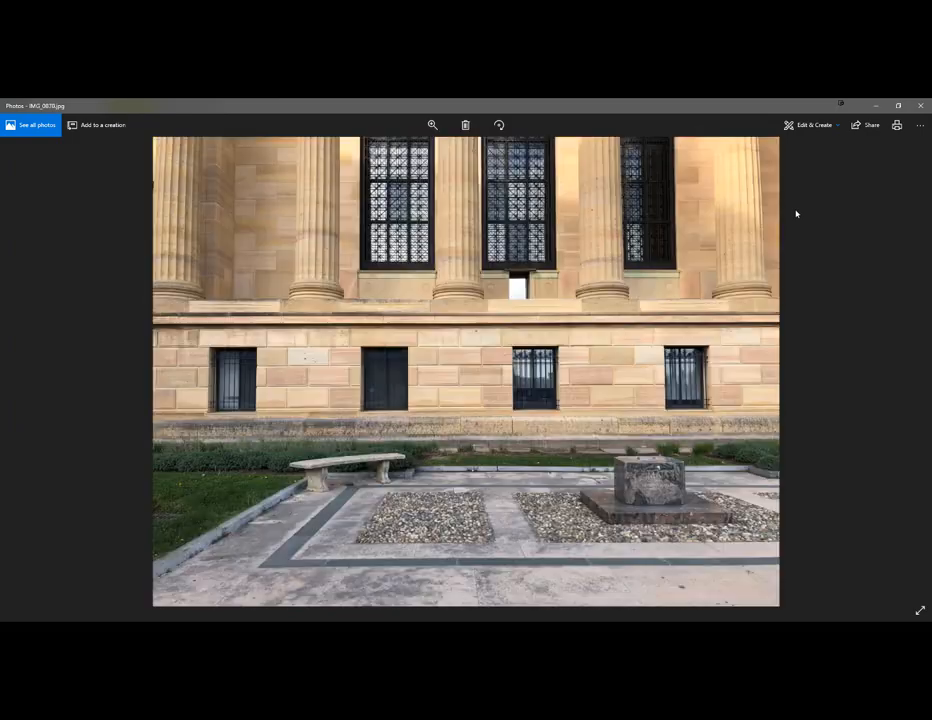
key(Right)
key(Right)
key(Right)
key(Right)
key(Right)
key(Right)
key(Right)
key(Right)
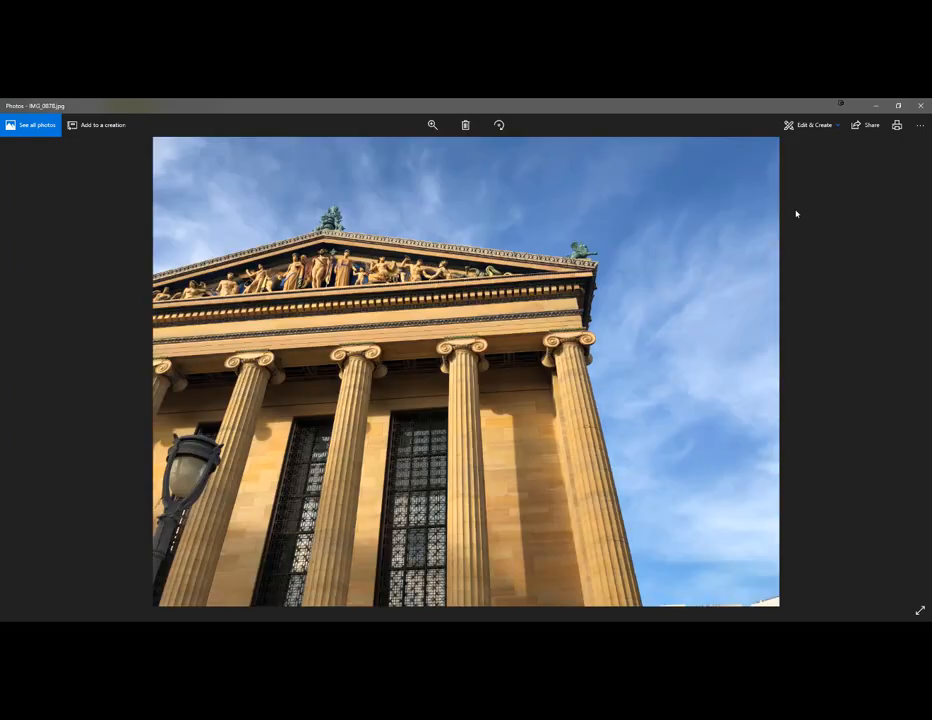
- Browse the facade photos from IMG_0878 past IMG_0914, examining the overlap and the low, middle and high views at each position
key(Right)
key(Right)
key(Right)
key(Right)
key(Right)
key(Right)
key(Right)
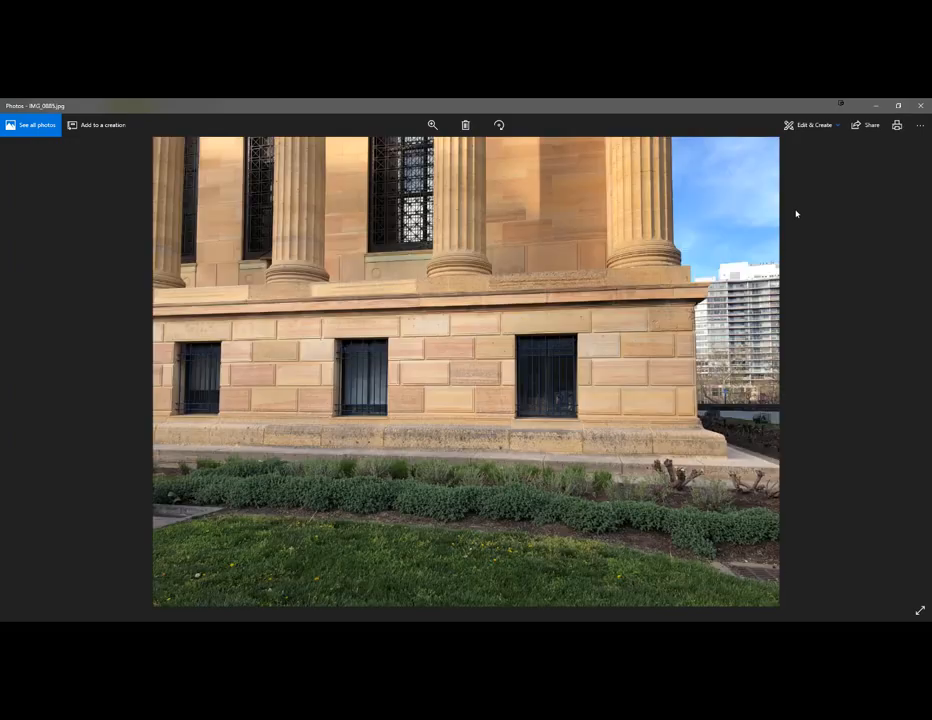
key(Right)
key(Right)
key(Right)
key(Right)
key(Right)
key(Right)
key(Right)
key(Right)
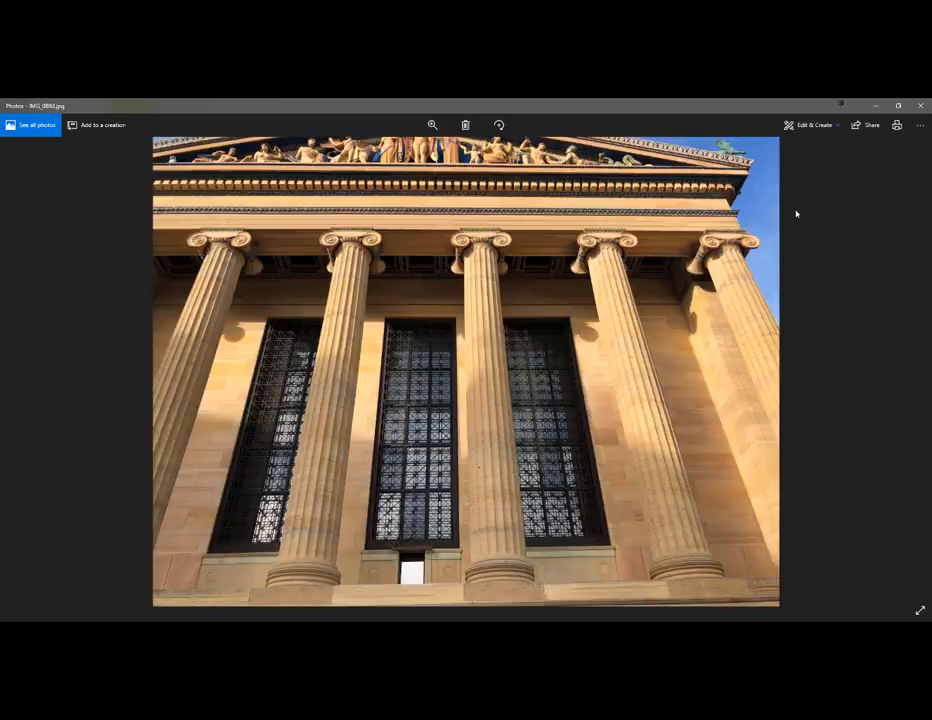
key(Right)
key(Right)
key(Right)
key(Right)
key(Right)
key(Right)
key(Right)
key(Right)
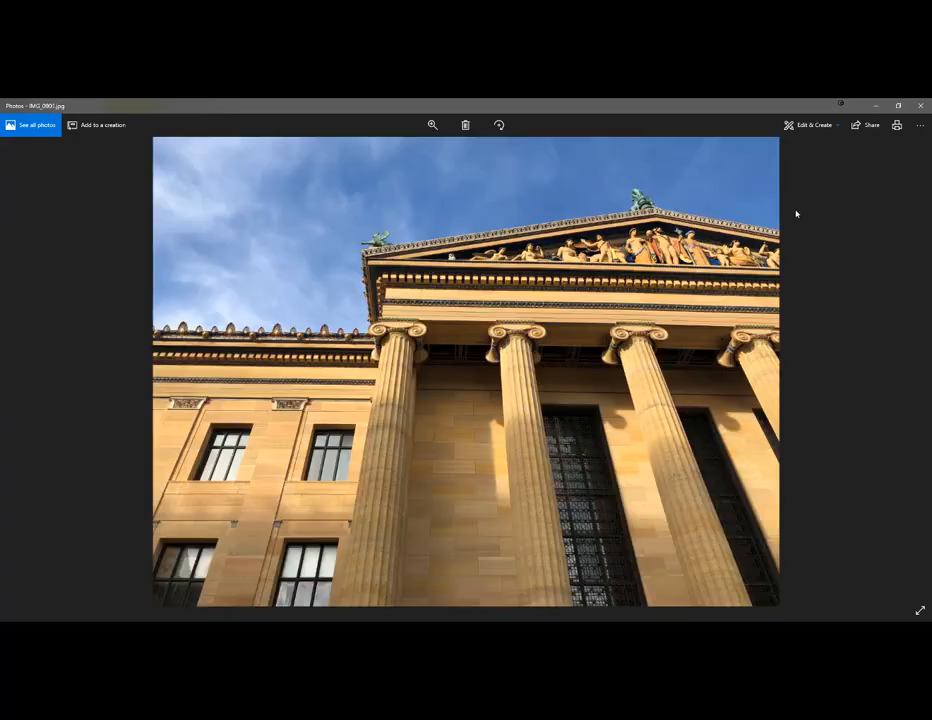
key(Right)
key(Right)
key(Right)
key(Right)
key(Right)
key(Right)
key(Right)
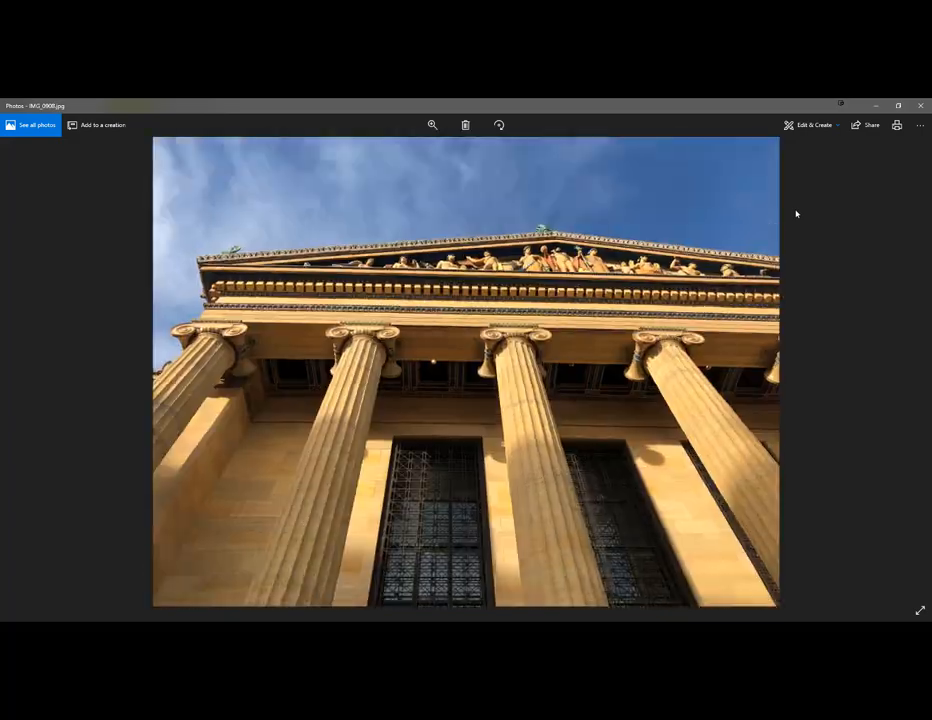
key(Right)
key(Right)
key(Right)
key(Right)
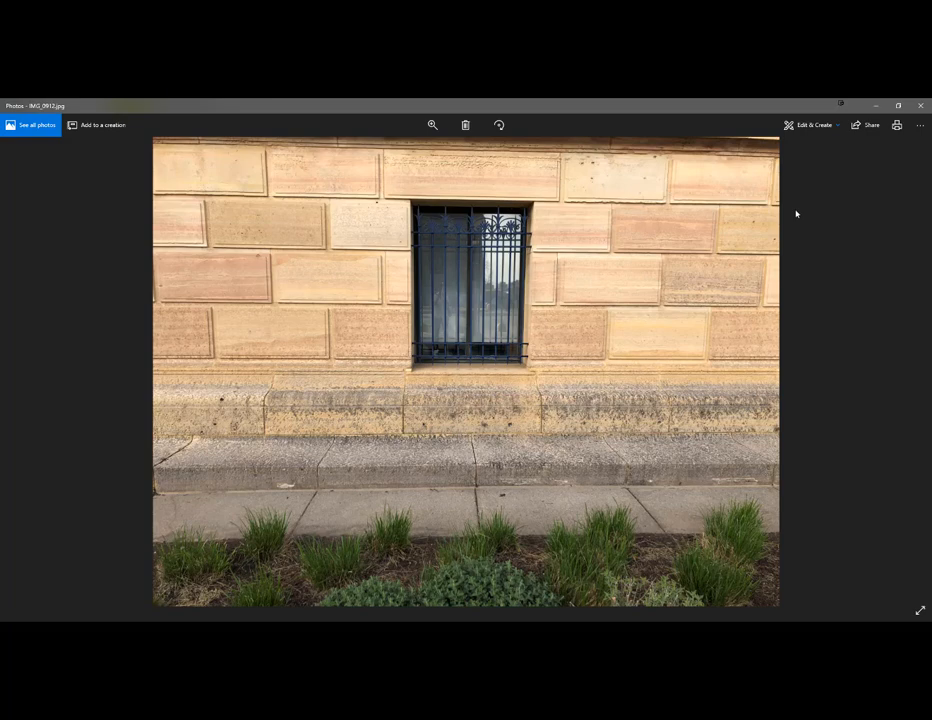
key(Right)
key(Right)
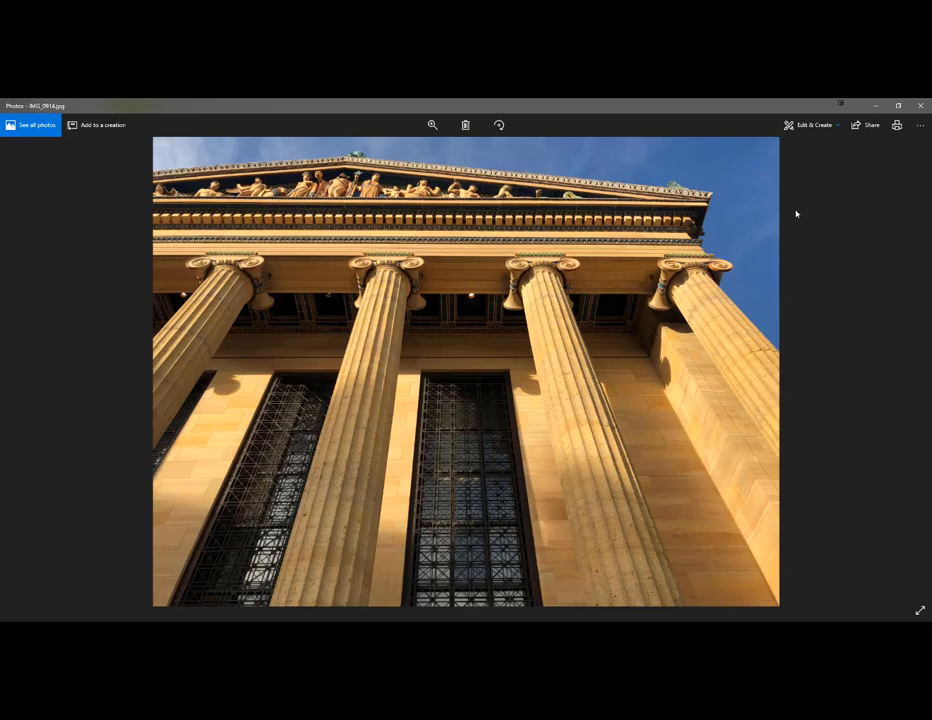
key(Left)
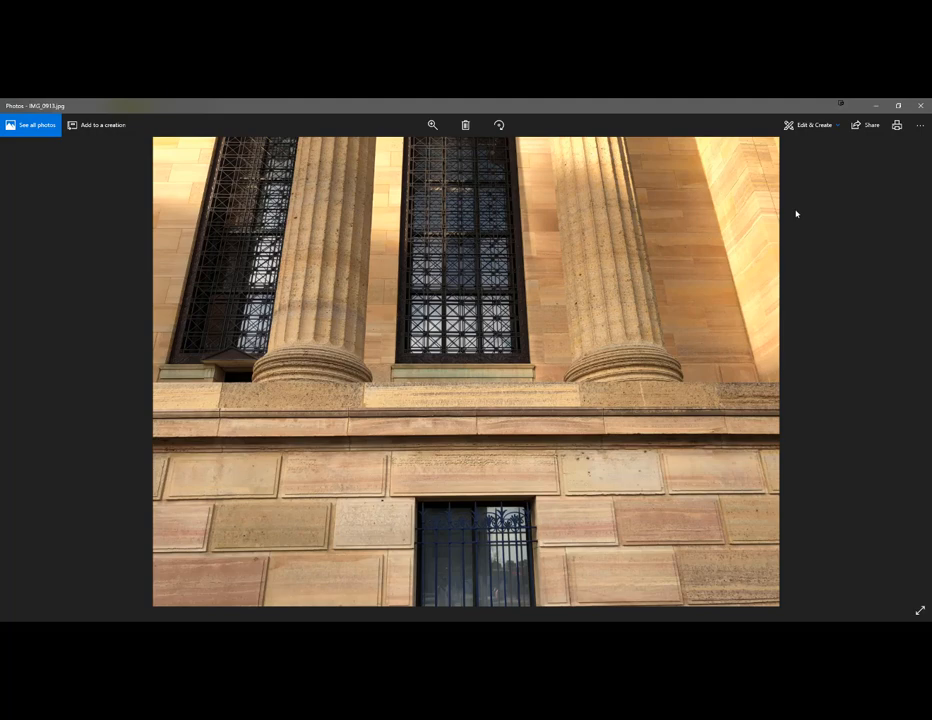
key(Right)
key(Right)
key(Right)
key(Right)
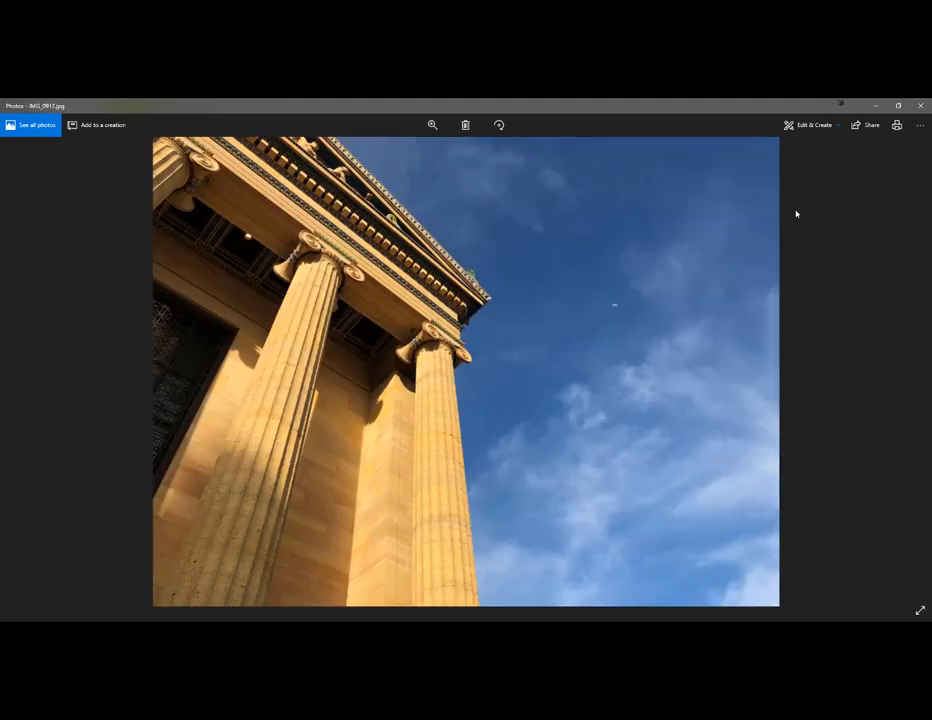
key(Right)
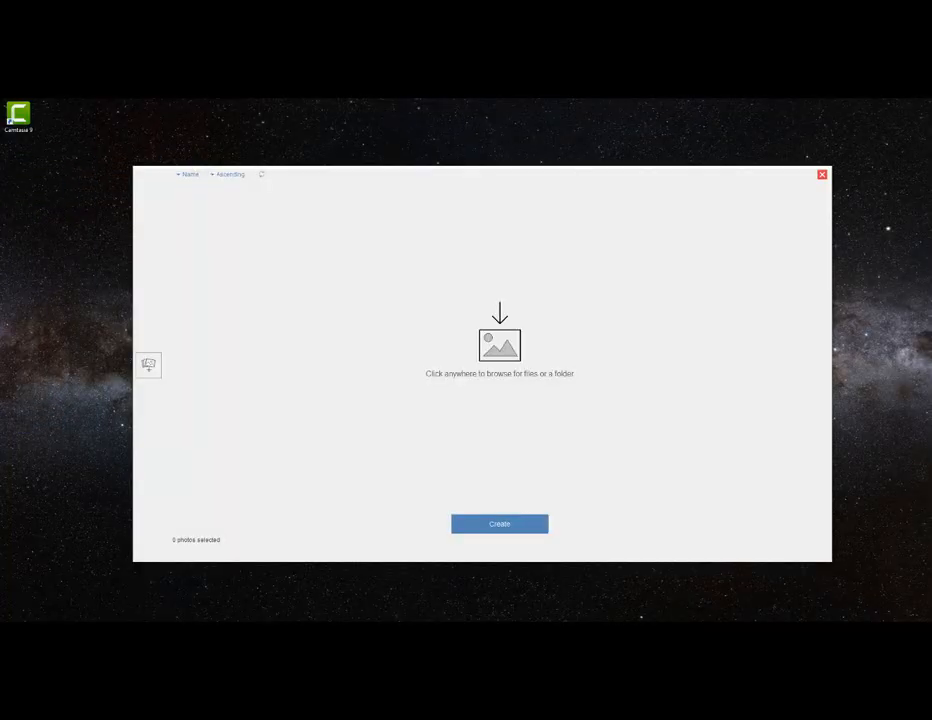
- Add photos IMG_0844 through IMG_0943 from the PMAFacade folder to the new 3D object project in ReCap Photo
drag(150, 330, 525, 373)
click(505, 360)
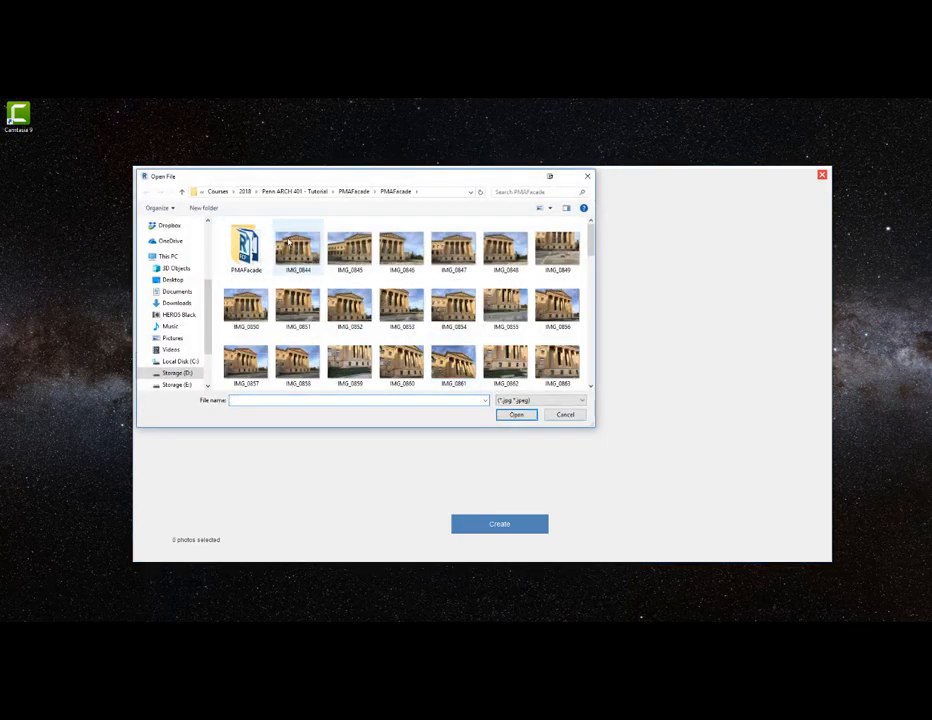
click(297, 250)
scroll(330, 265, down, 10)
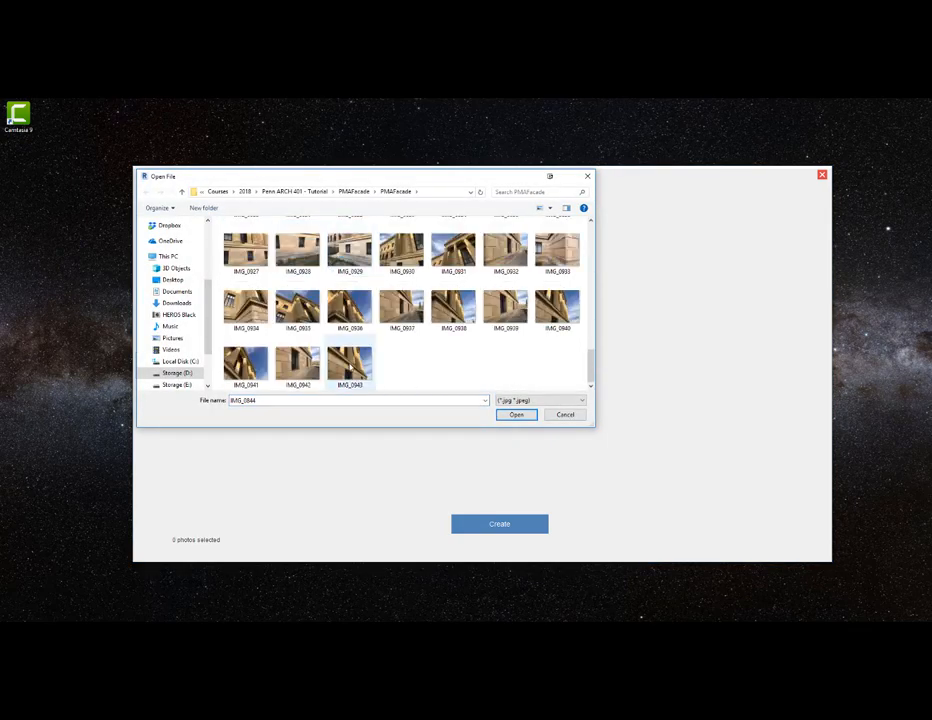
shift+click(349, 360)
click(516, 414)
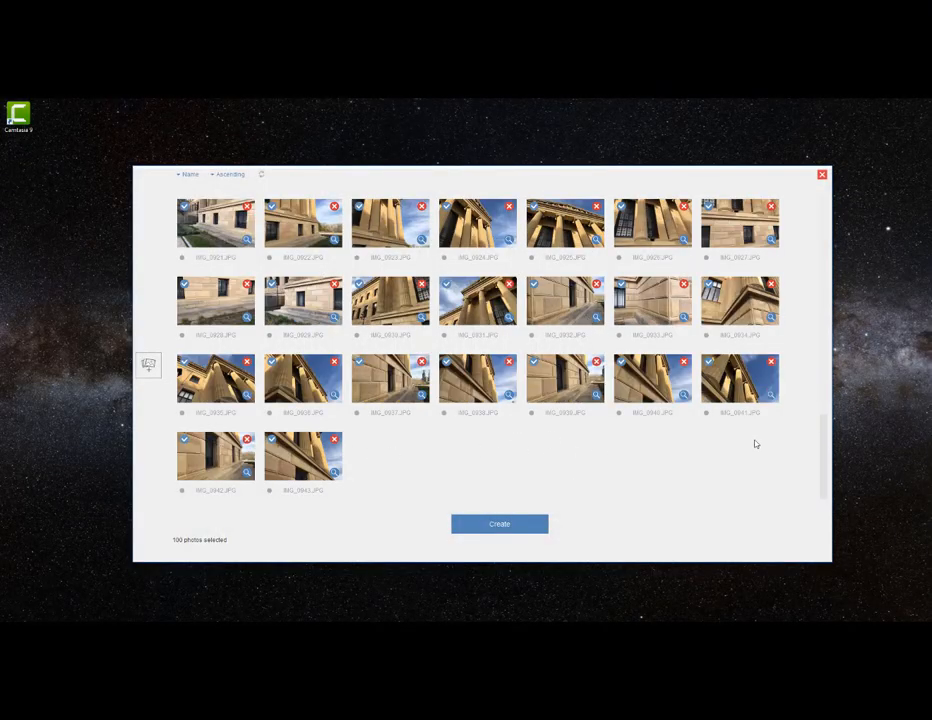
- Begin creating the project under the name PMANew with auto-crop off, and cancel the project without starting it
click(509, 527)
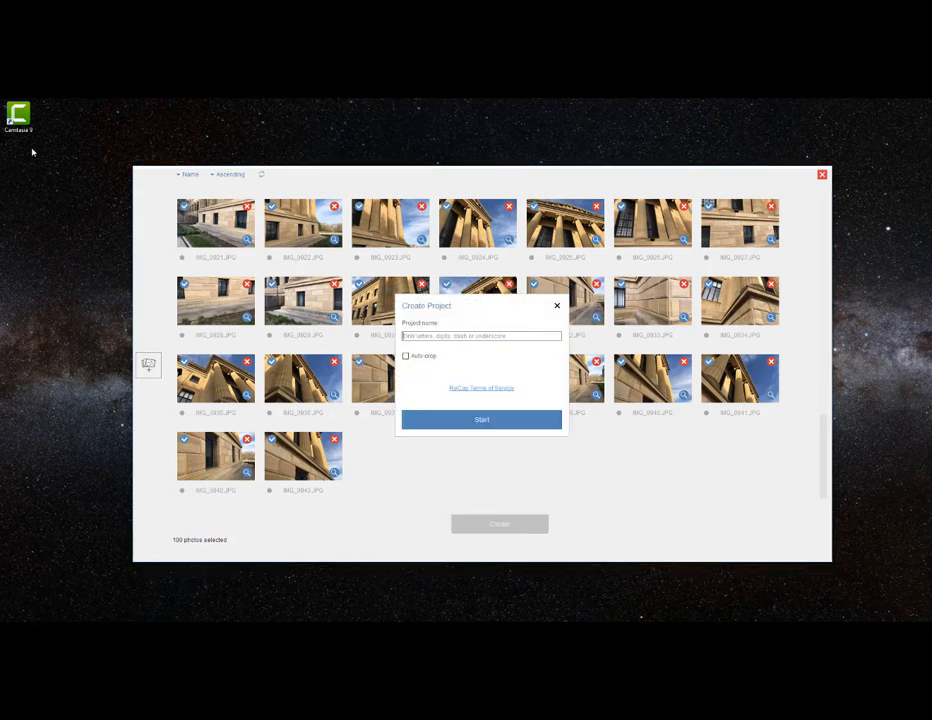
text(PMANorth)
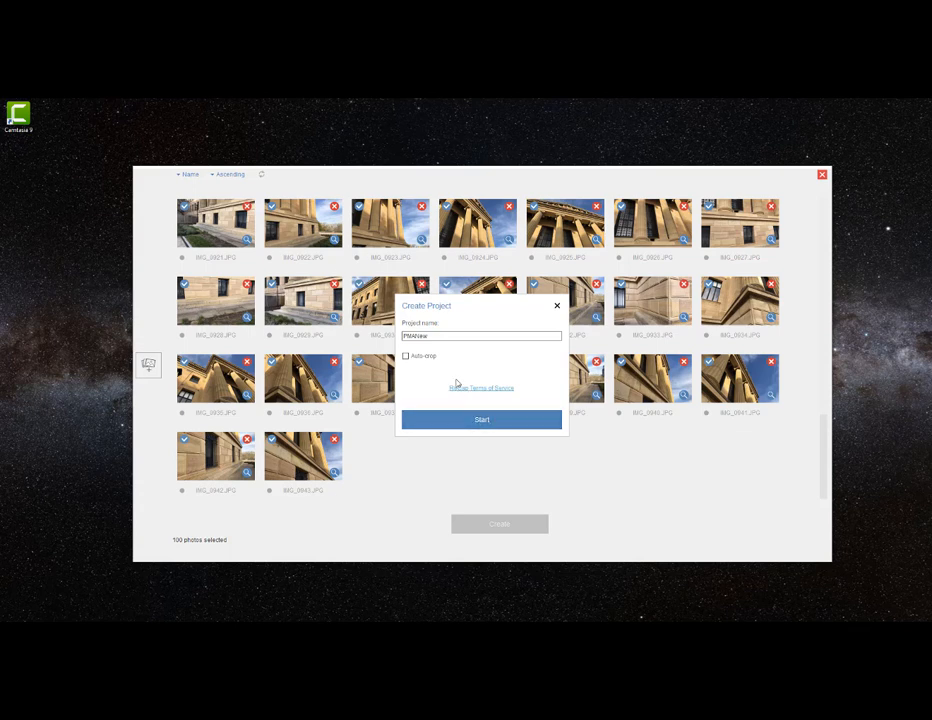
click(557, 305)
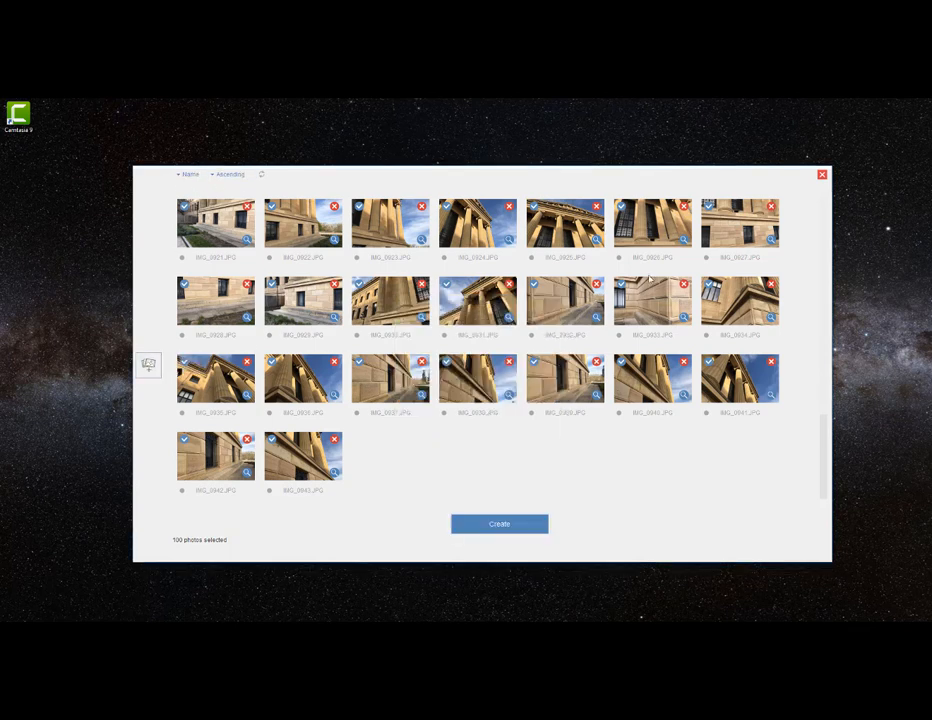
click(822, 175)
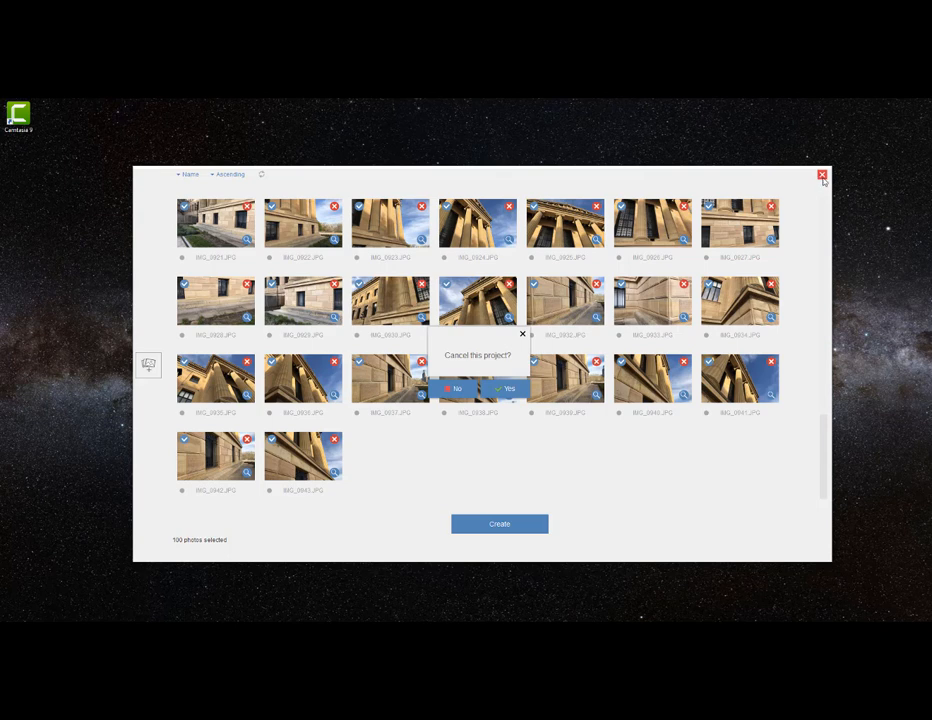
click(507, 388)
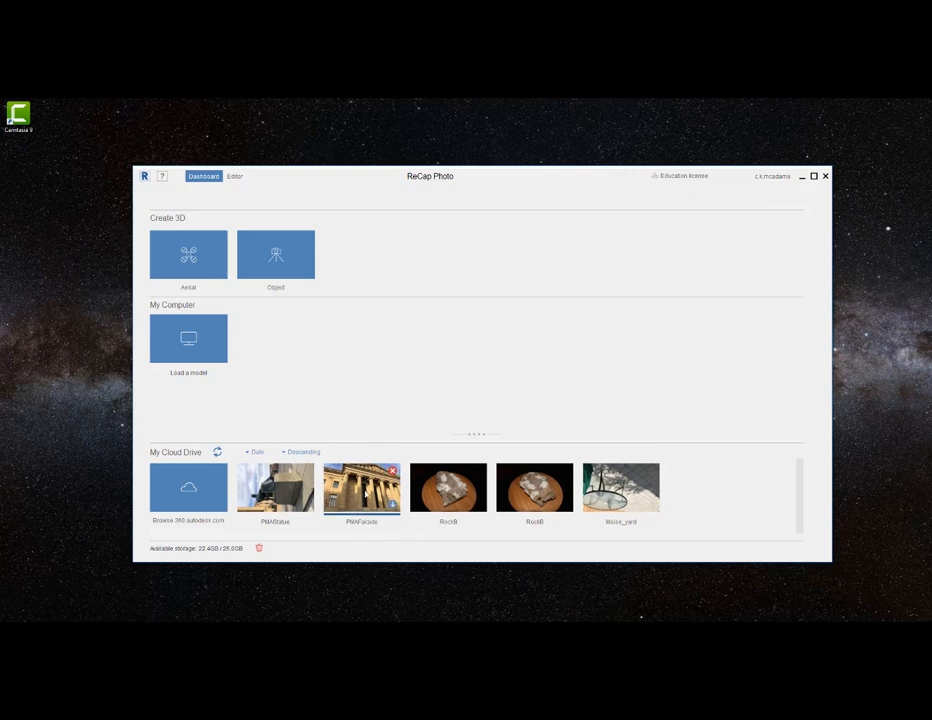
- Load the PMAFacade model file from the innermost PMAFacade folder on the computer
mouse_move(365, 493)
mouse_move(380, 514)
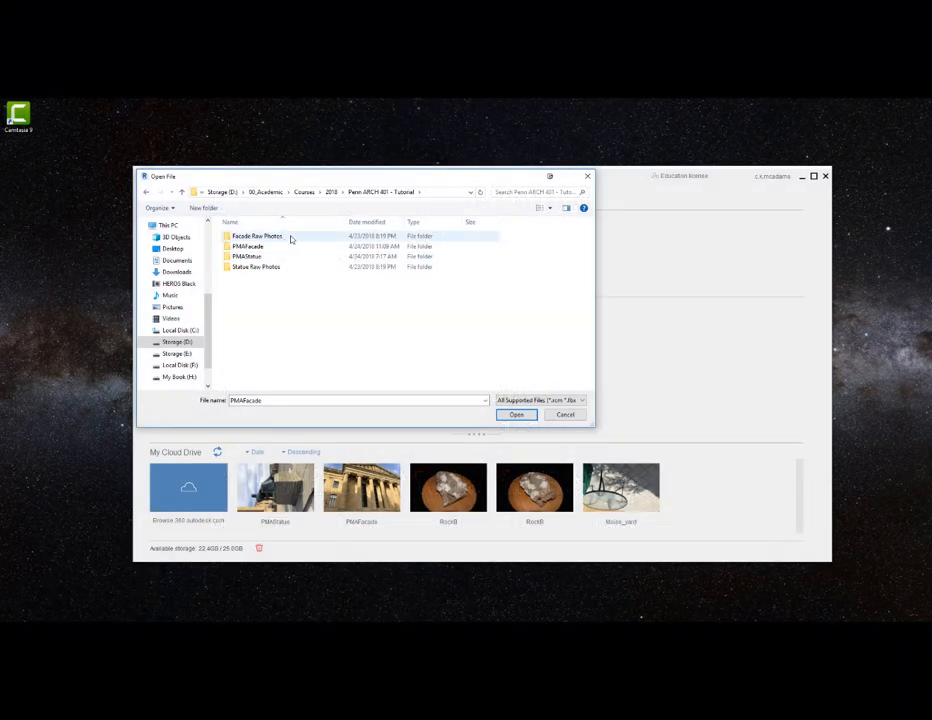
double_click(281, 247)
double_click(268, 237)
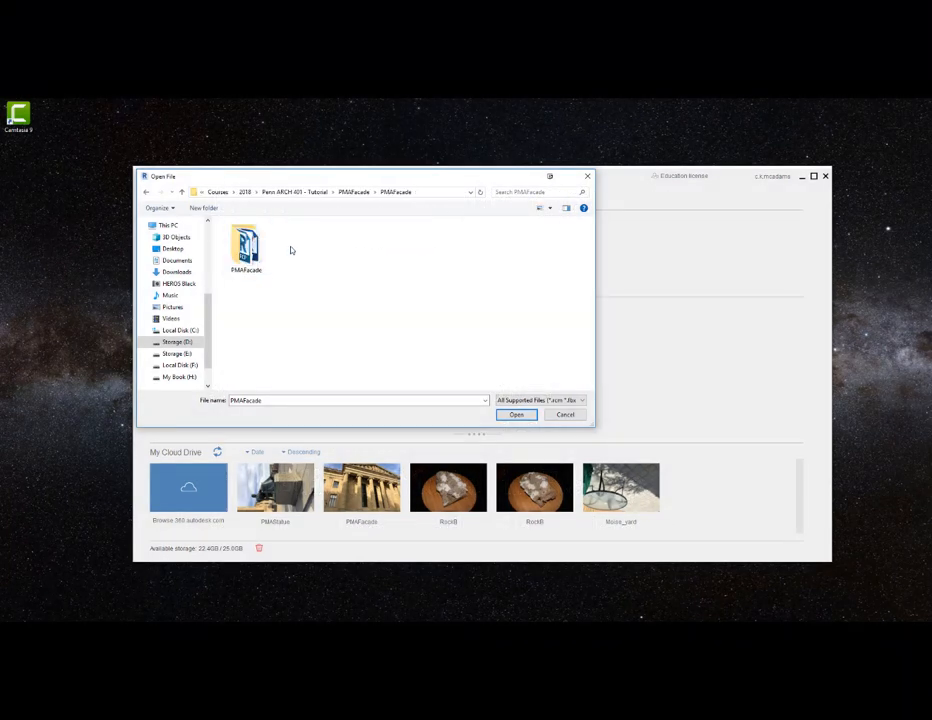
double_click(246, 247)
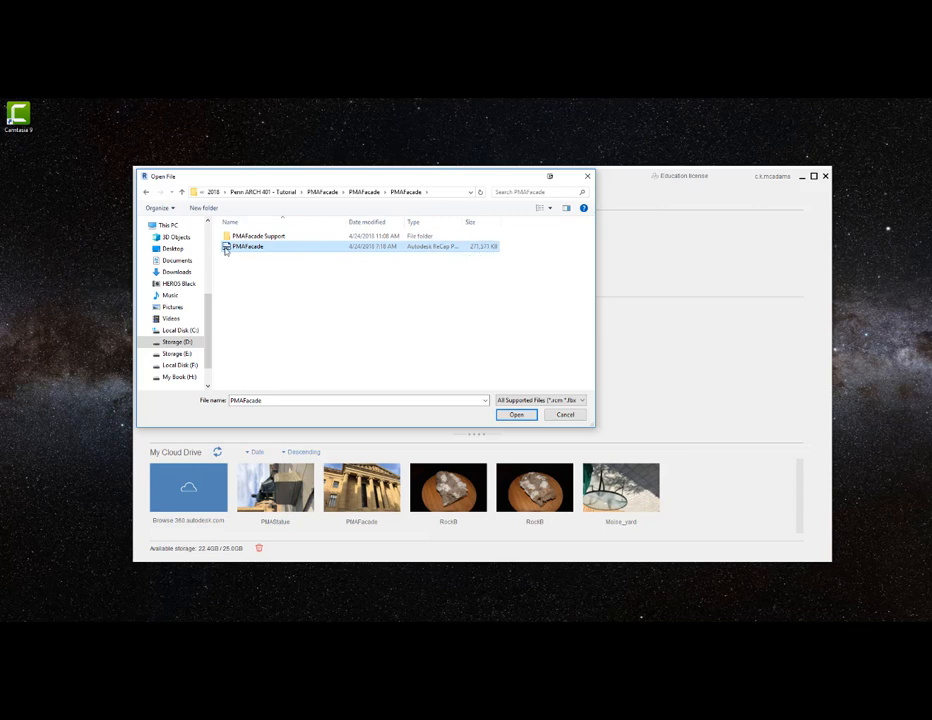
click(517, 414)
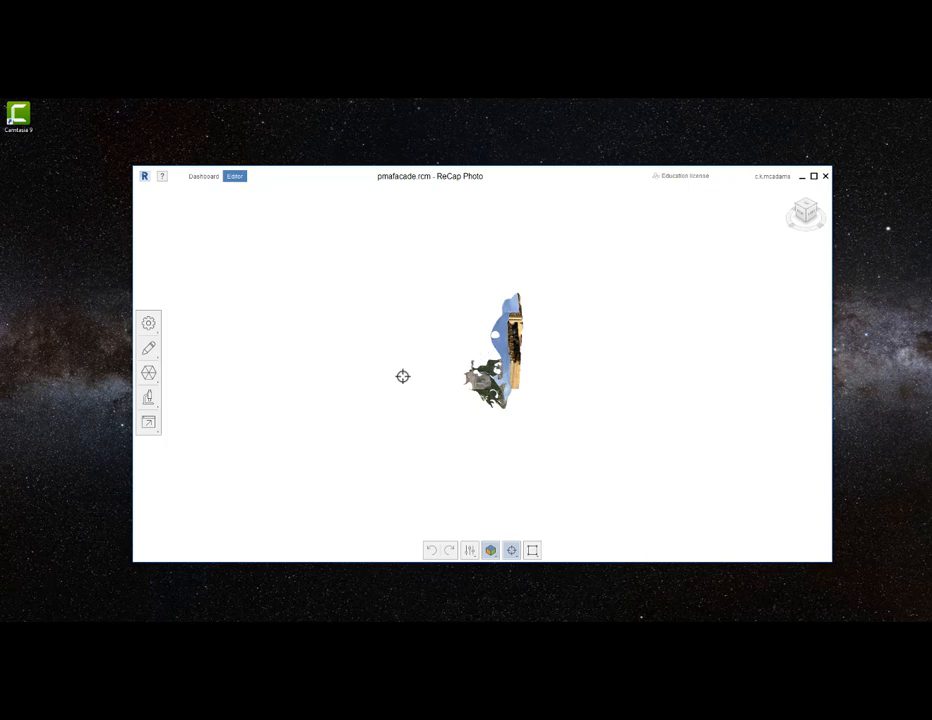
- Examine the facade model from the side and front, near and far, checking the columns, pediment and ground
right_drag(487, 377, 566, 372)
scroll(400, 279, up, 8)
scroll(411, 280, down, 3)
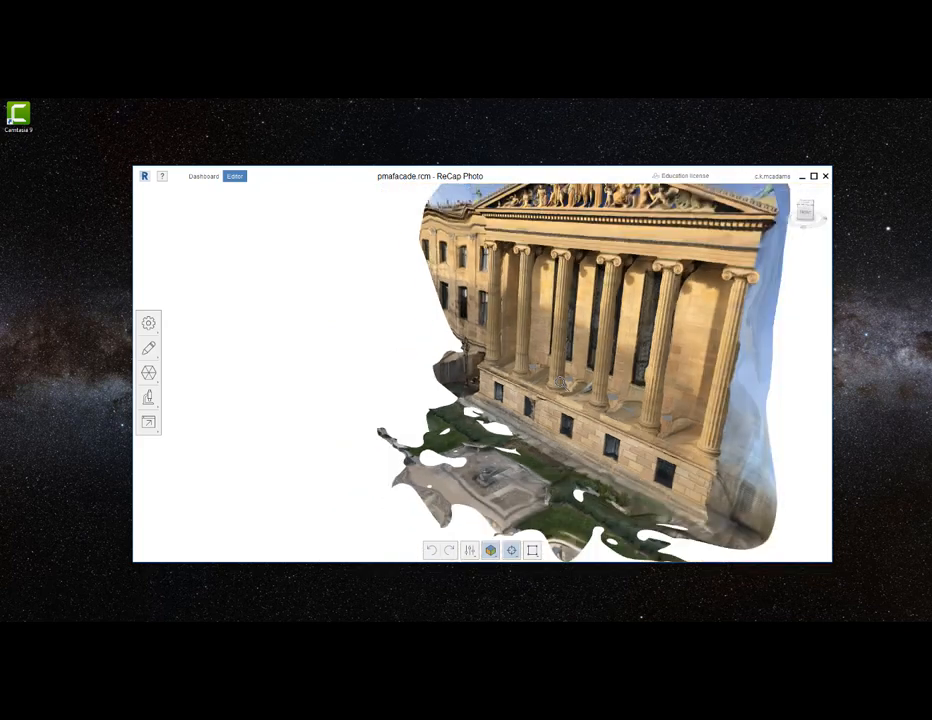
middle_drag(555, 383, 374, 460)
right_drag(374, 460, 389, 449)
middle_drag(389, 449, 489, 364)
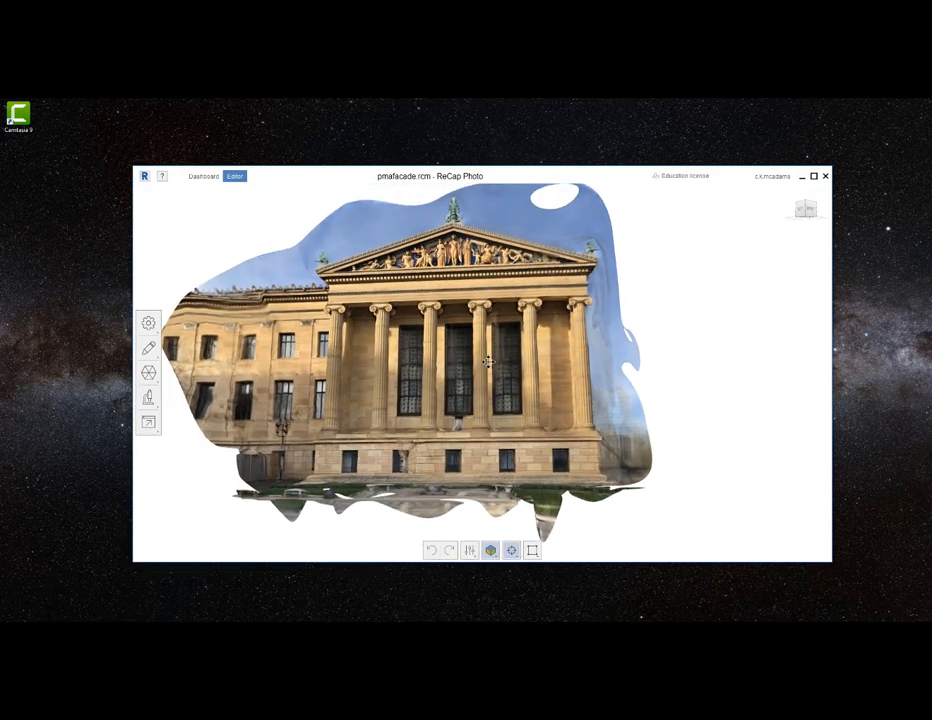
scroll(489, 362, up, 3)
right_drag(494, 364, 530, 398)
scroll(508, 390, down, 5)
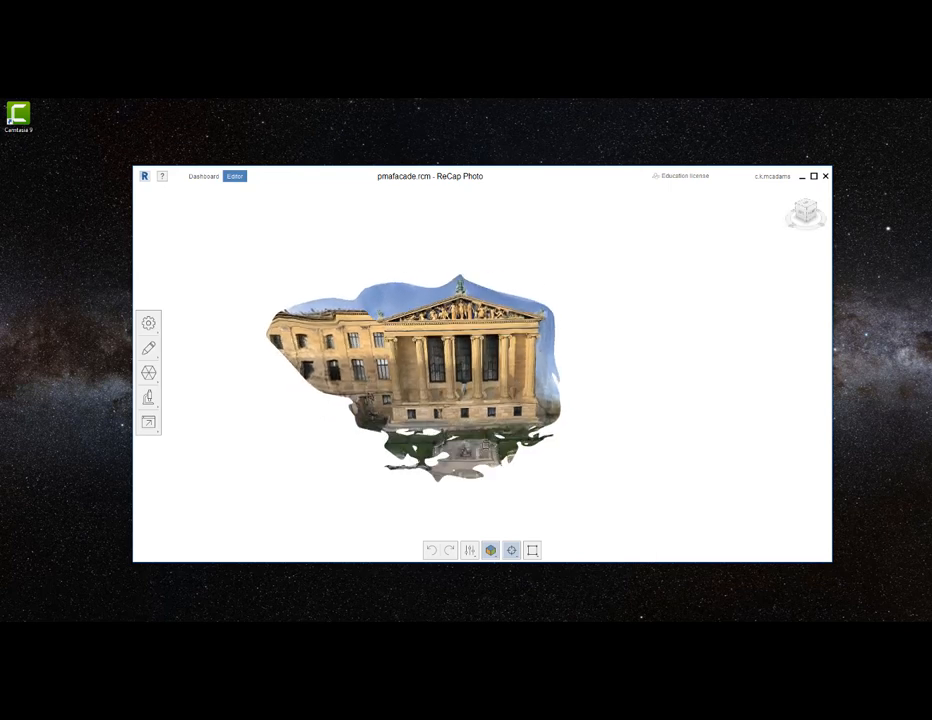
mouse_move(486, 445)
right_down()
mouse_move(549, 423)
mouse_move(497, 437)
right_up()
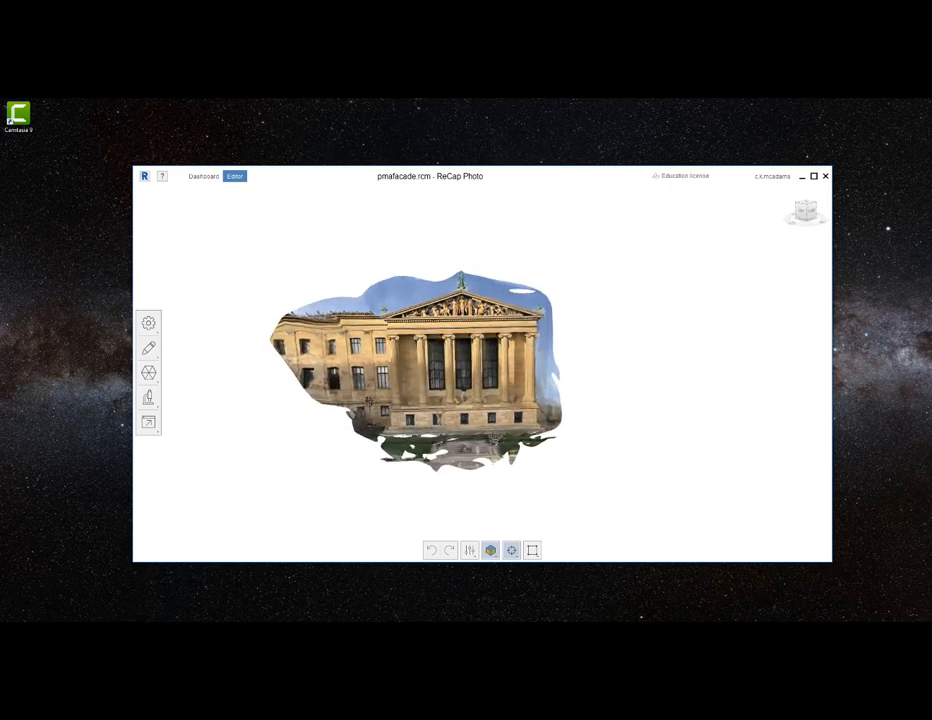
- Transform the model by picking the paved ground in front of the facade as its reference surface, and apply the orientation
click(148, 323)
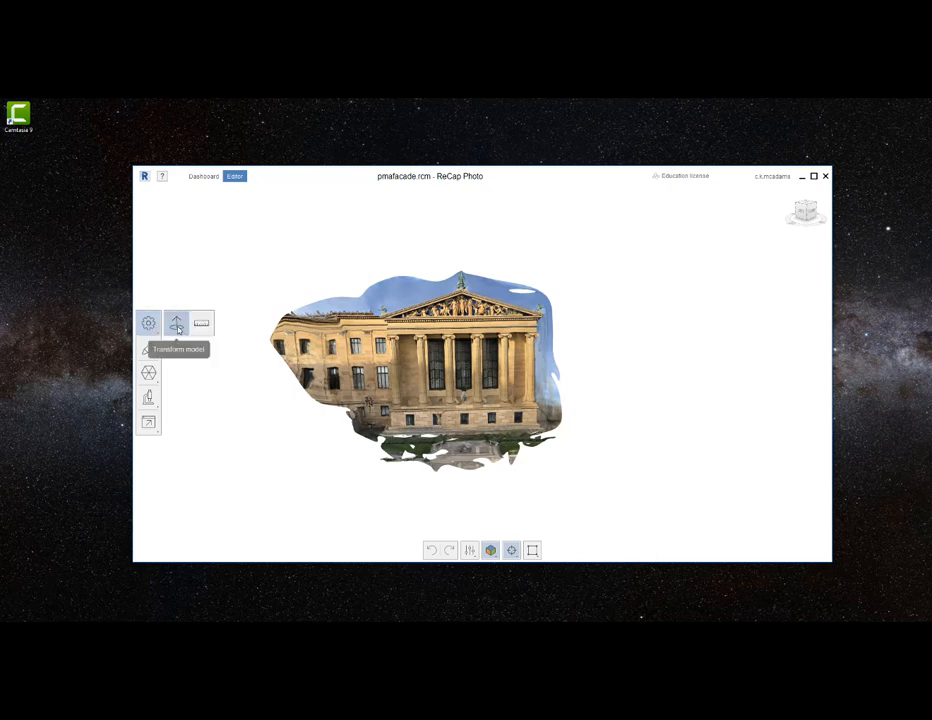
click(176, 324)
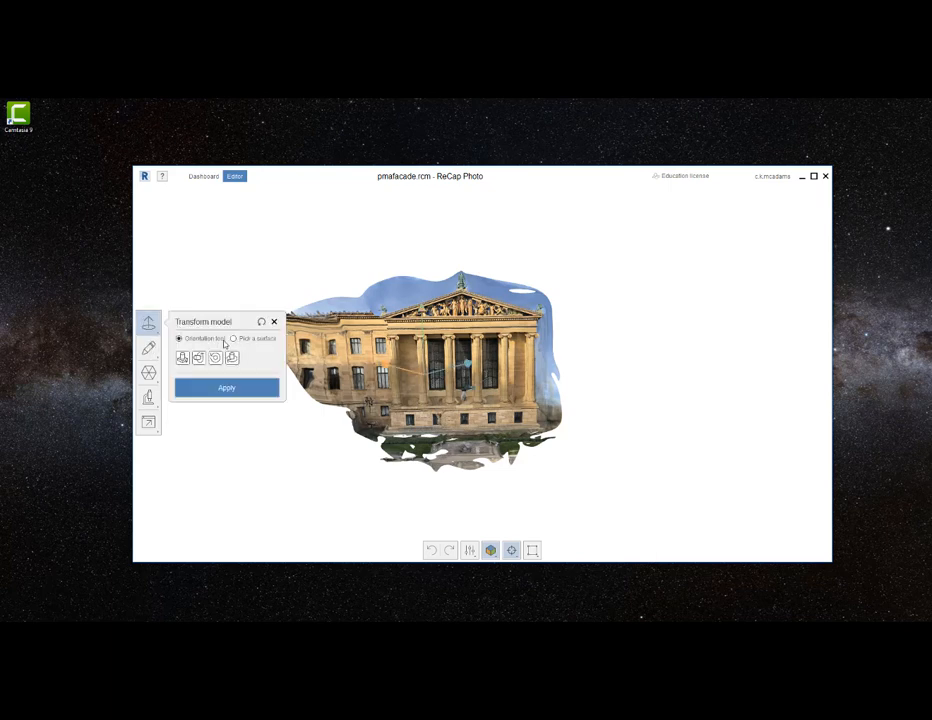
click(233, 339)
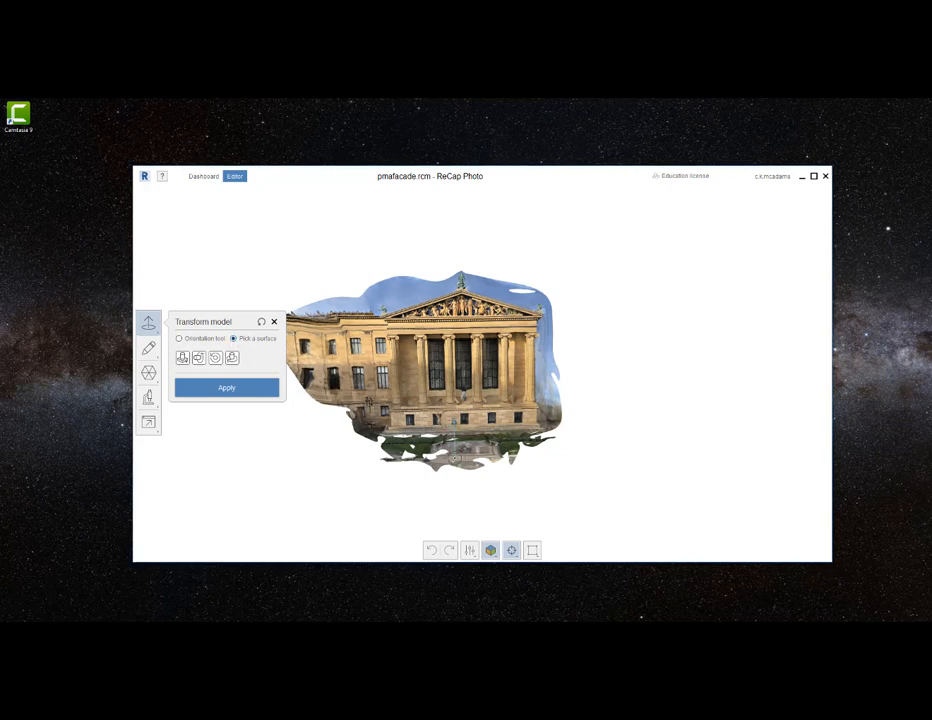
click(455, 458)
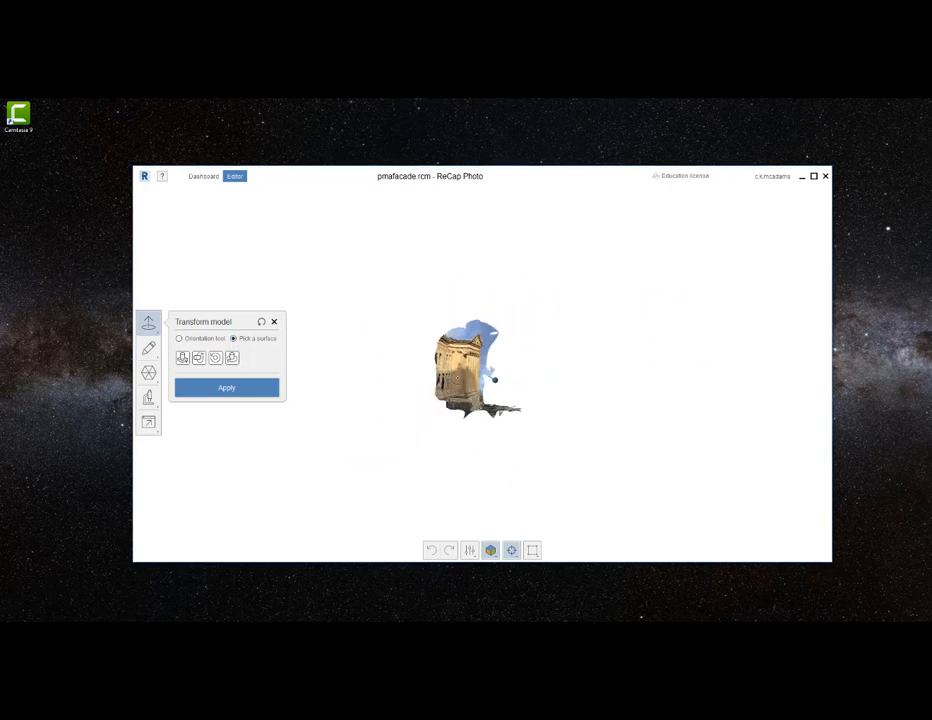
click(228, 389)
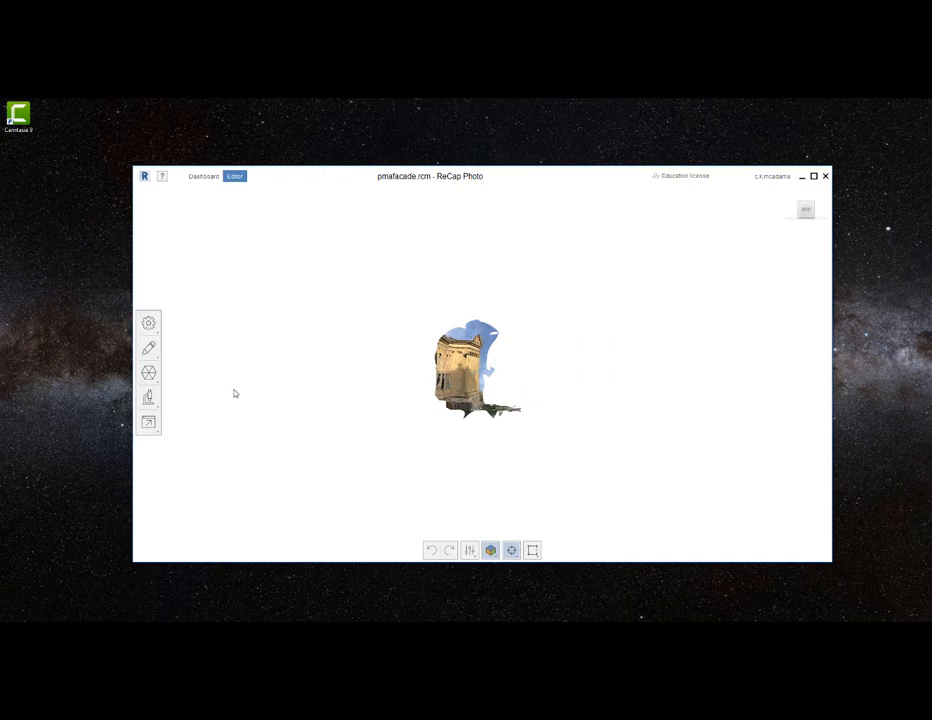
- Try to rotate the model slightly with Transform Model's orientation tool, and close it without applying
right_drag(564, 397, 457, 410)
scroll(446, 422, up, 7)
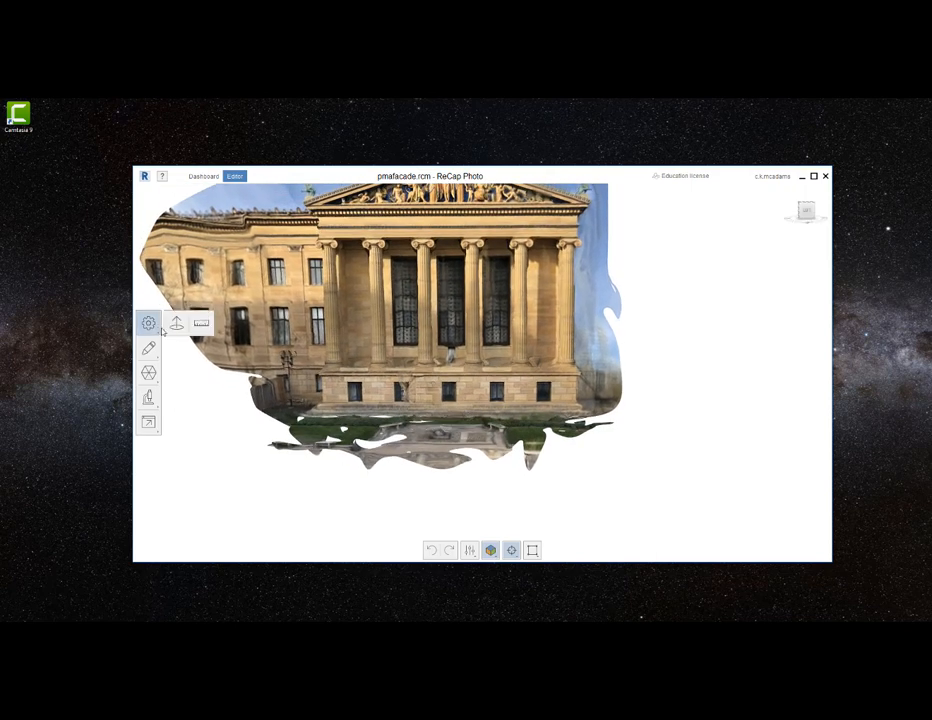
click(177, 325)
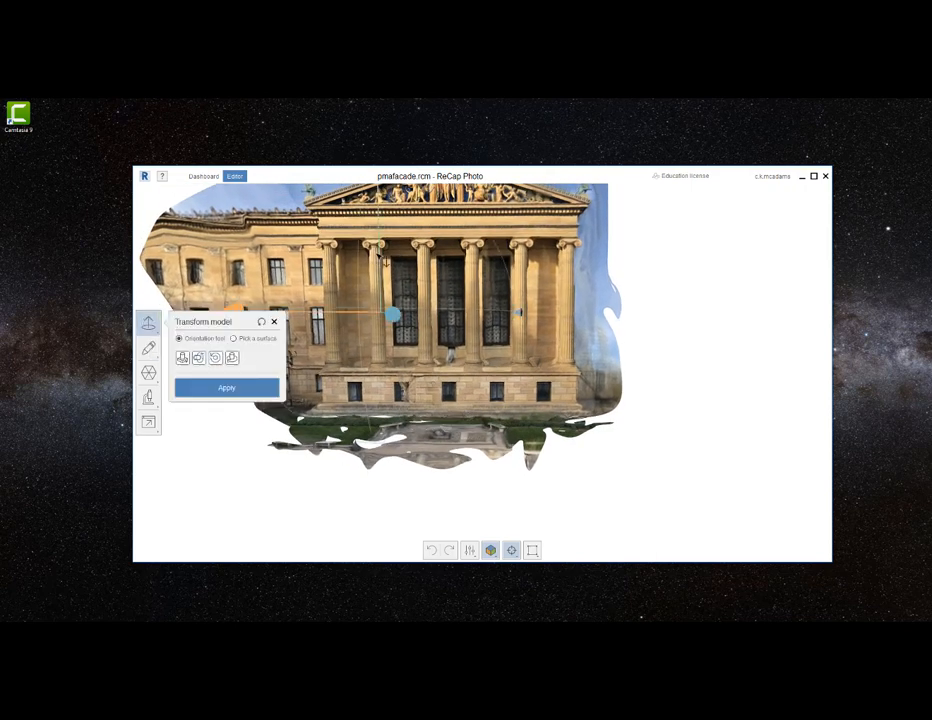
mouse_move(358, 267)
mouse_down()
mouse_move(352, 303)
mouse_move(354, 272)
mouse_up()
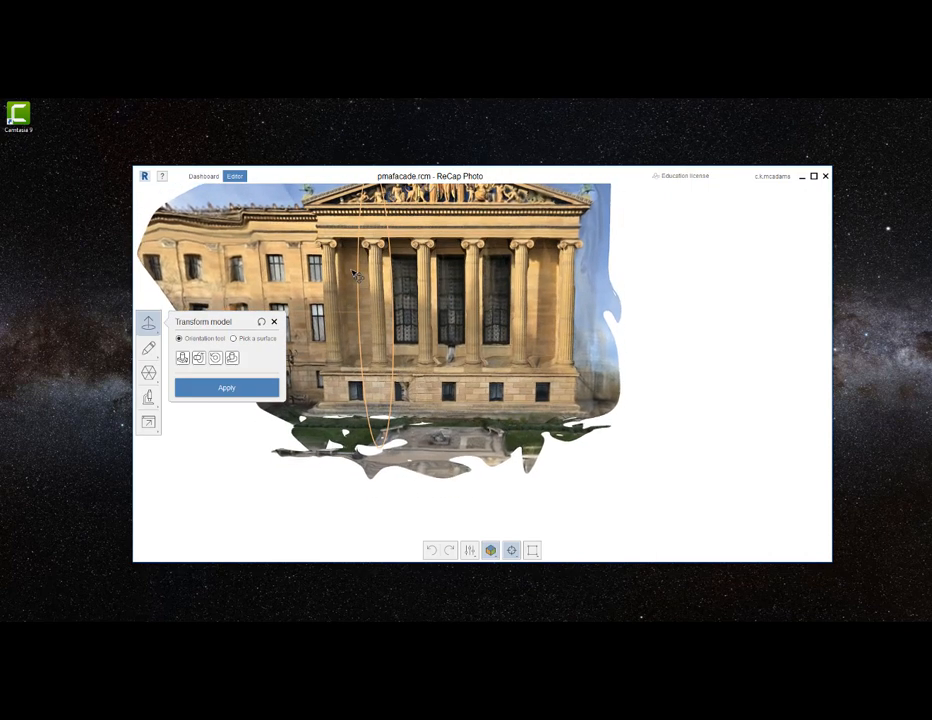
click(274, 322)
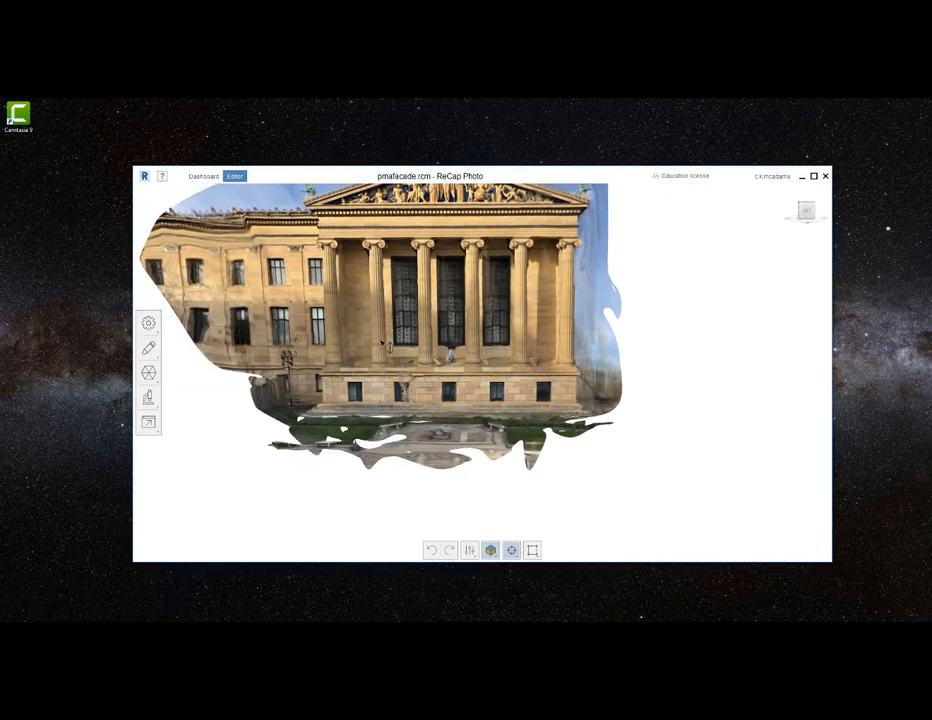
click(148, 373)
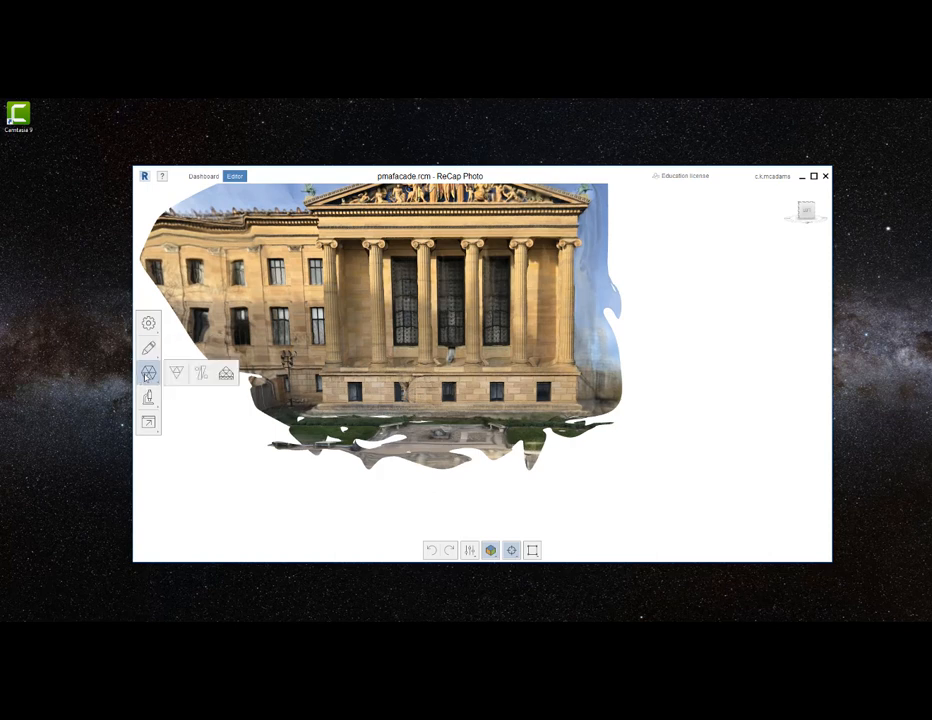
click(148, 349)
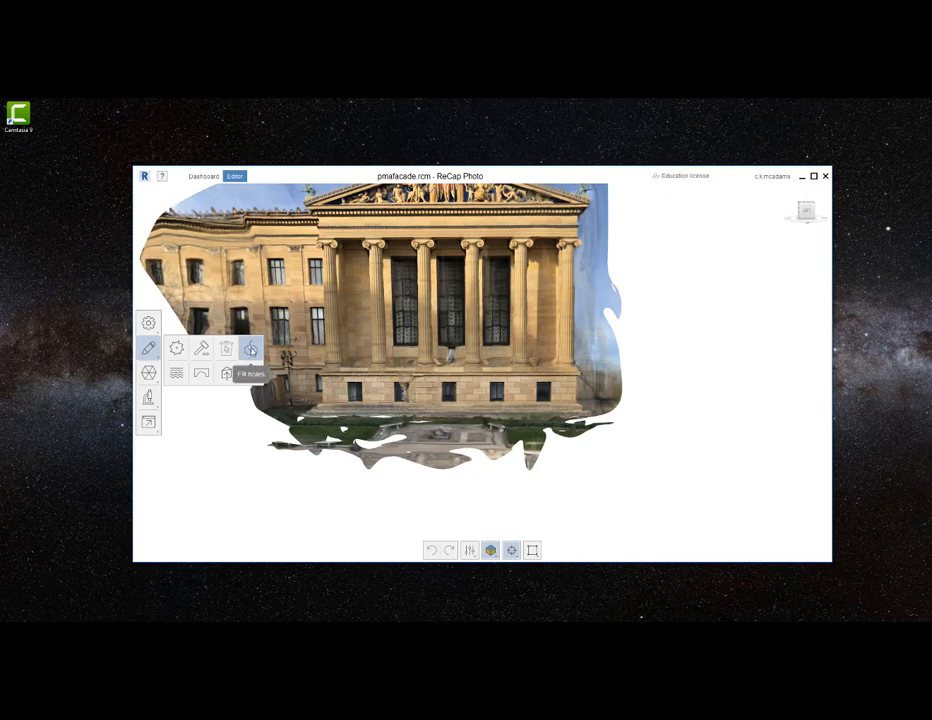
click(250, 349)
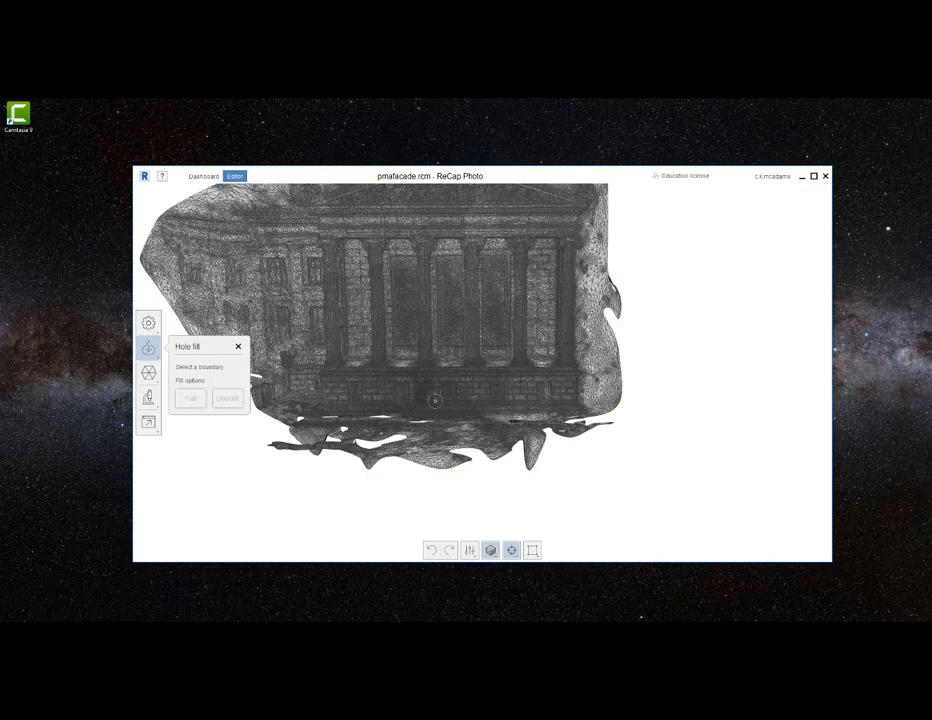
right_drag(420, 430, 413, 464)
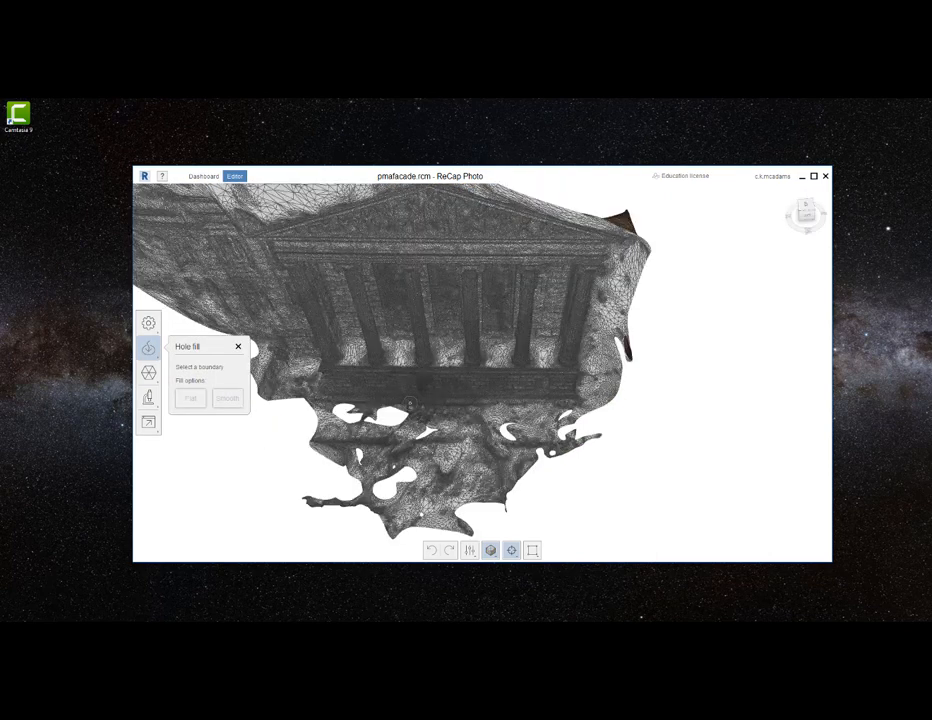
scroll(408, 420, up, 4)
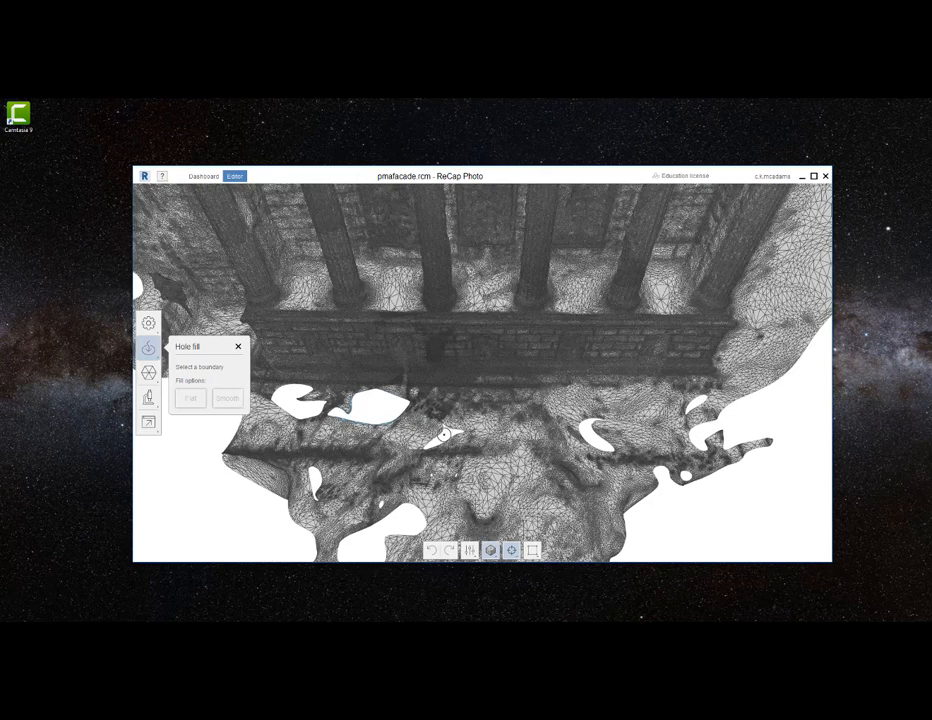
scroll(448, 434, up, 3)
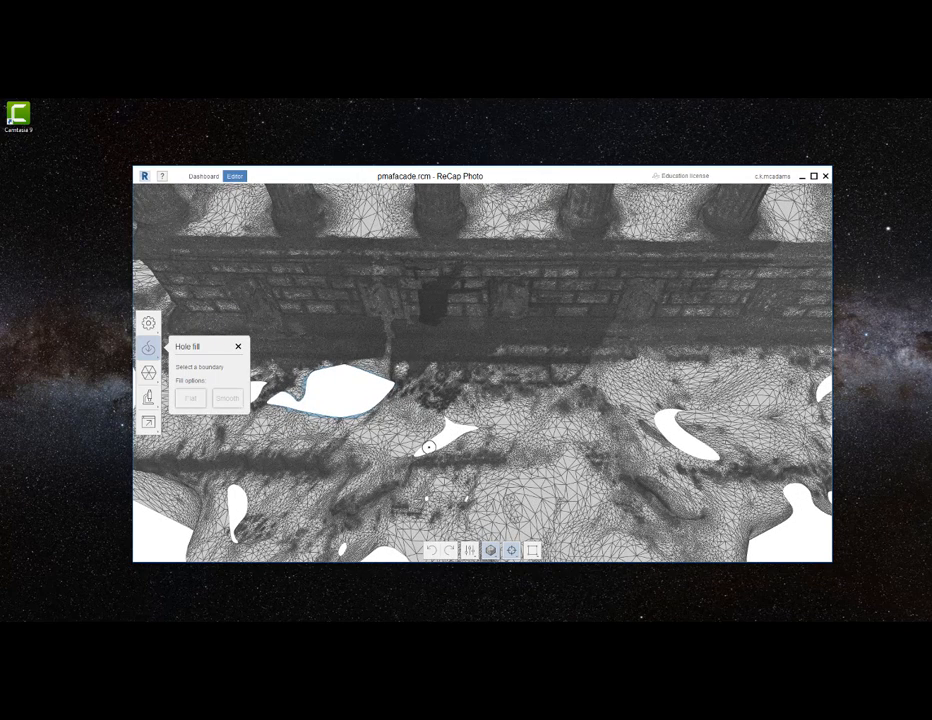
click(431, 445)
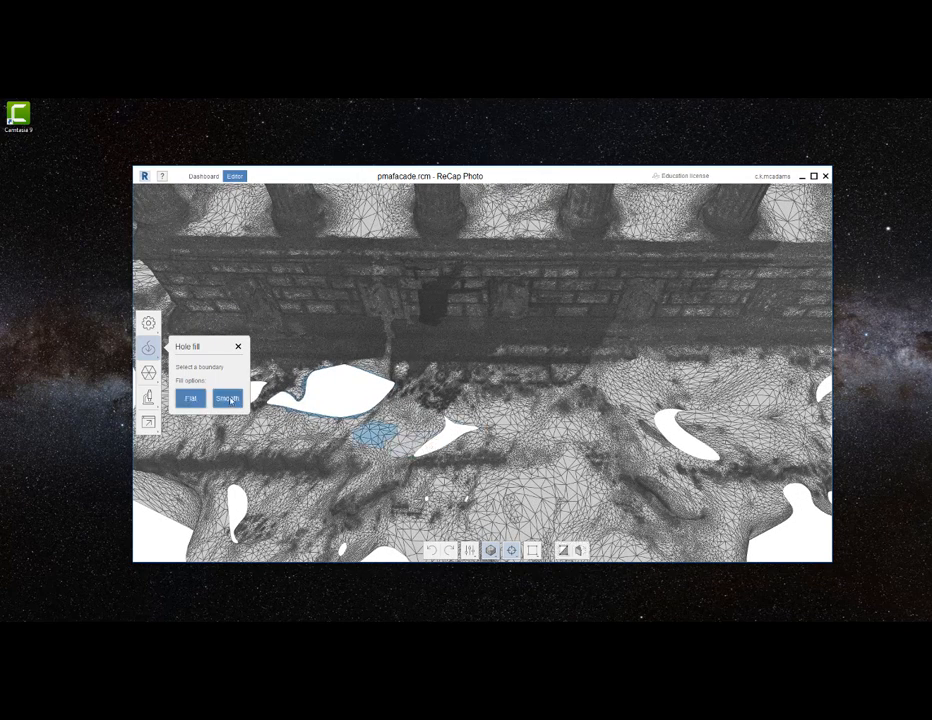
click(237, 347)
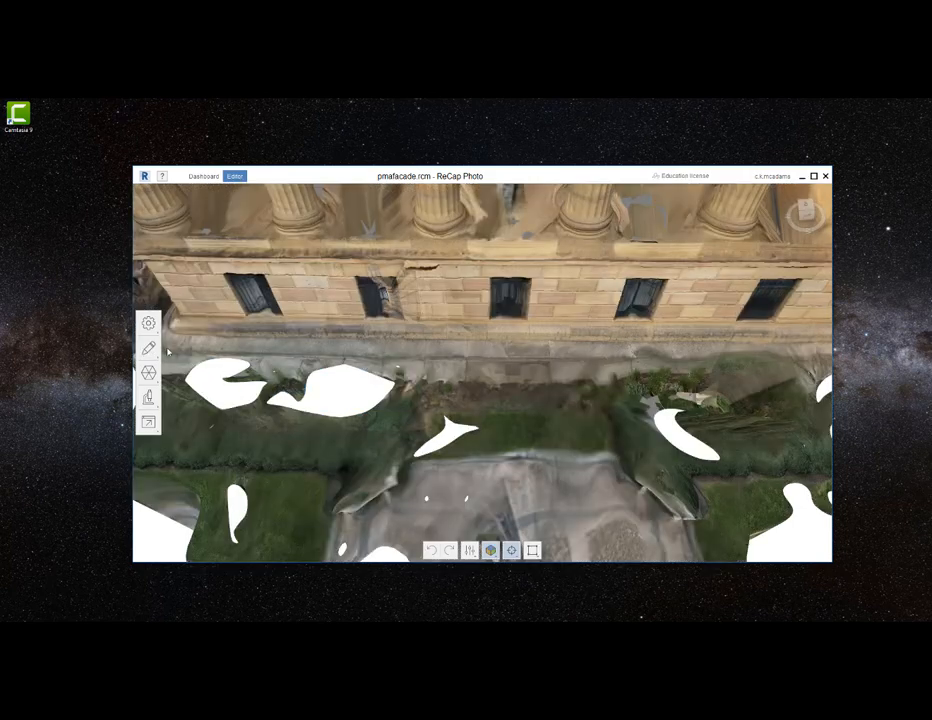
- Fill the small triangular lawn hole below the facade with a smooth fill and the larger hole beside it with a flat fill
mouse_move(148, 347)
click(250, 347)
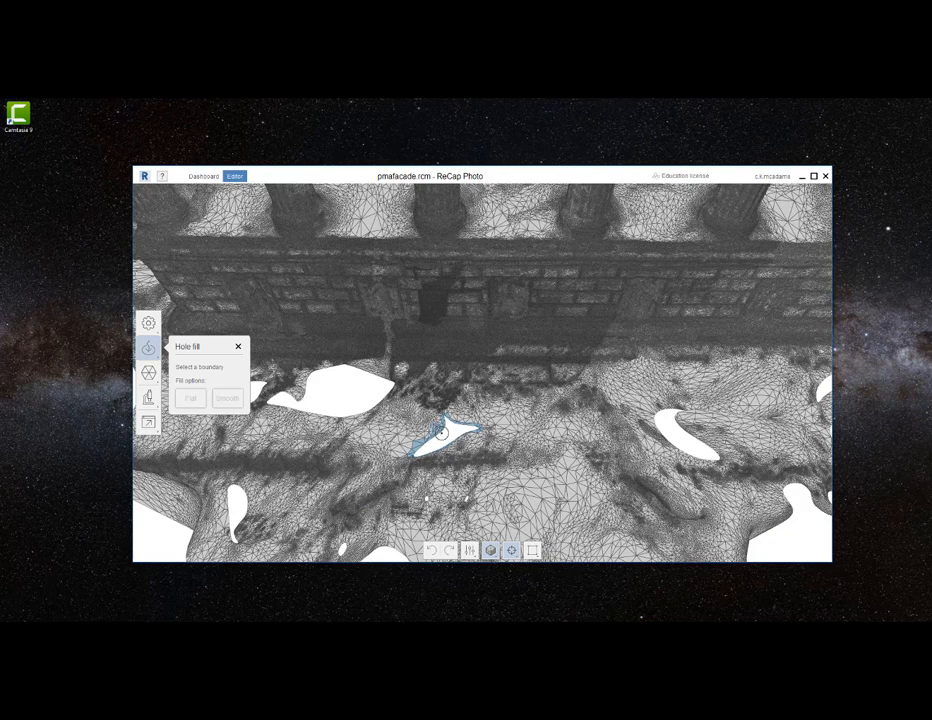
click(437, 428)
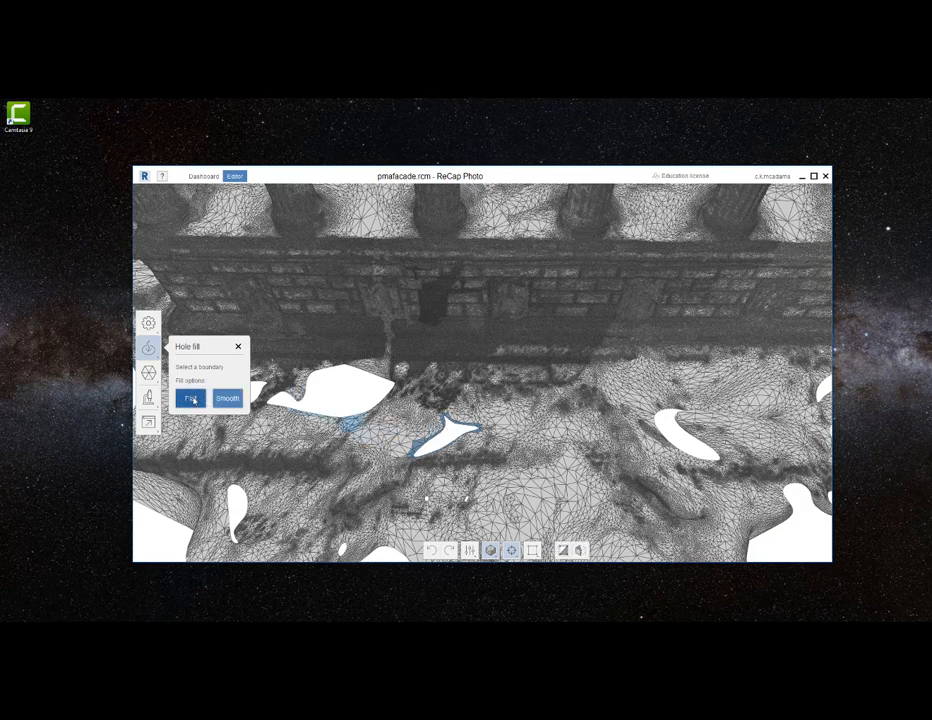
click(226, 399)
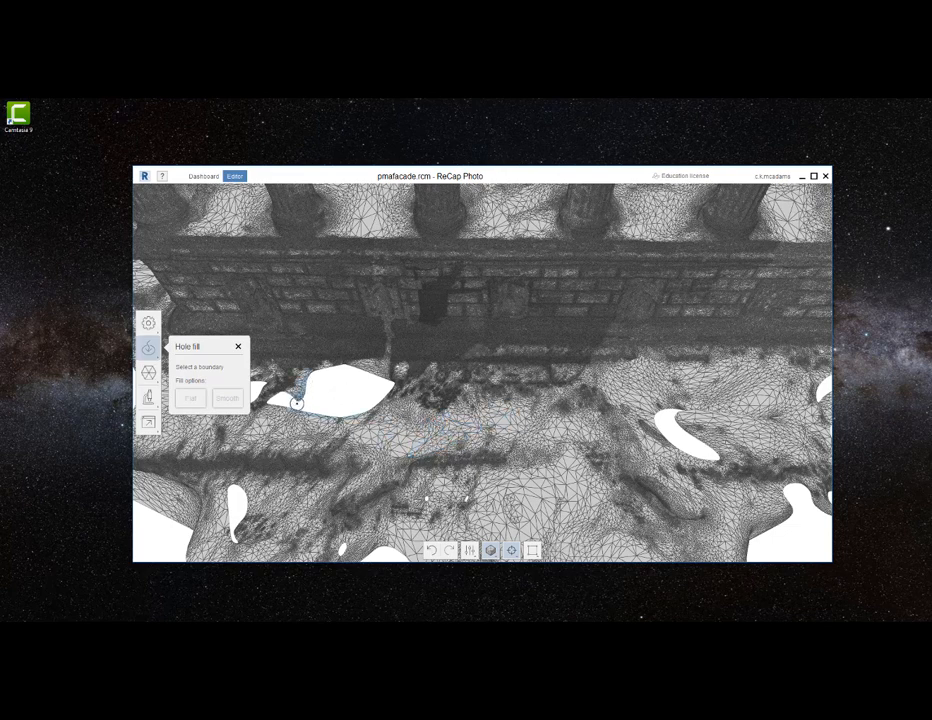
click(301, 387)
click(200, 400)
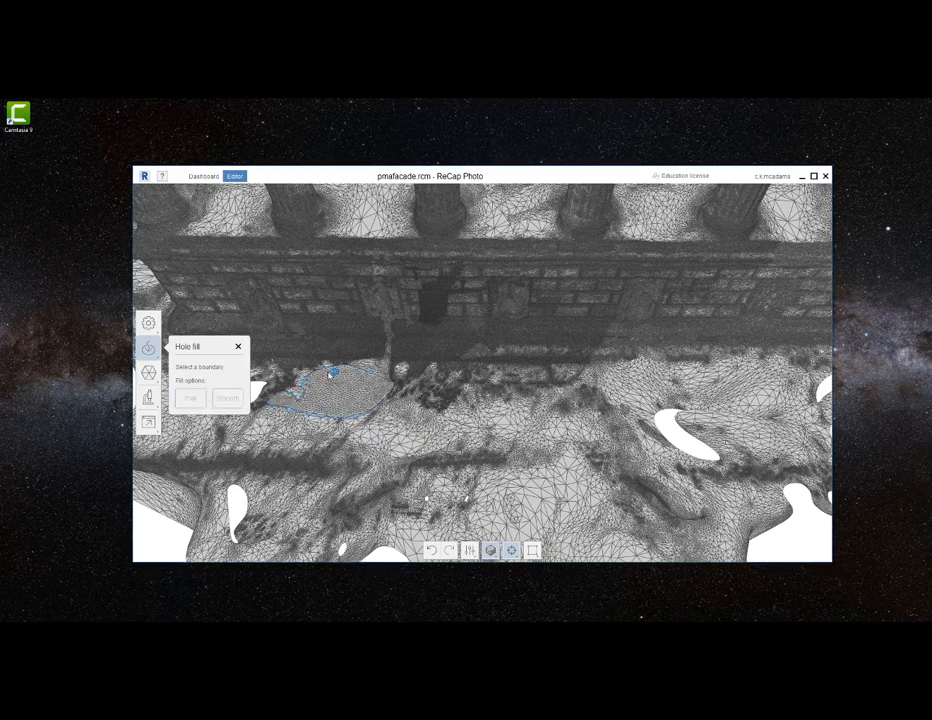
click(238, 346)
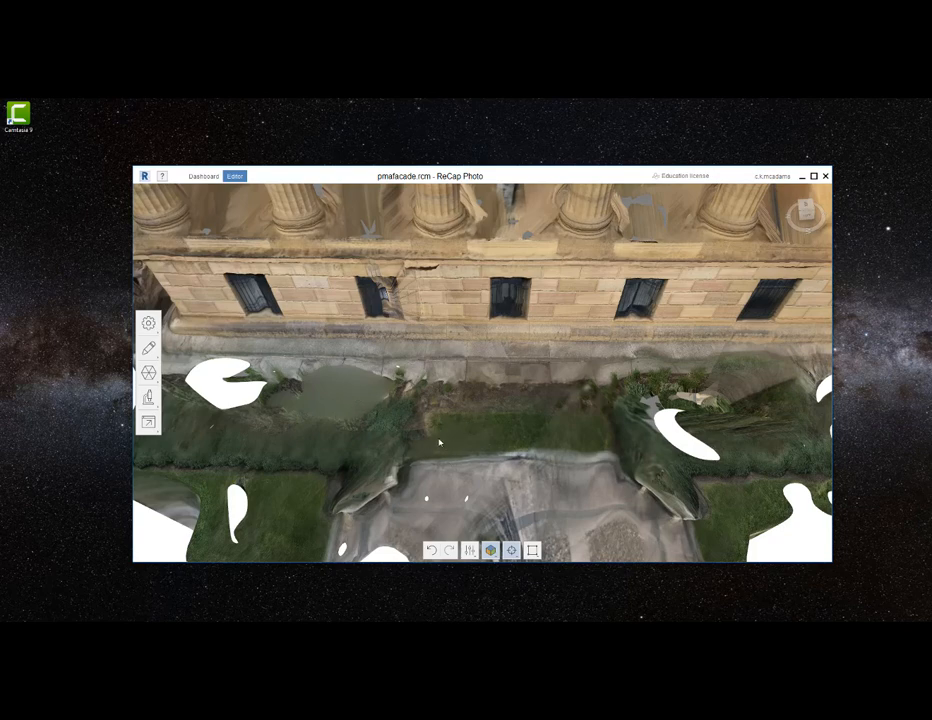
- Display the model as solid with wireframe and as plain solid, examining the mesh around the columns, stone base and ground
right_drag(536, 458, 536, 412)
scroll(536, 412, down, 5)
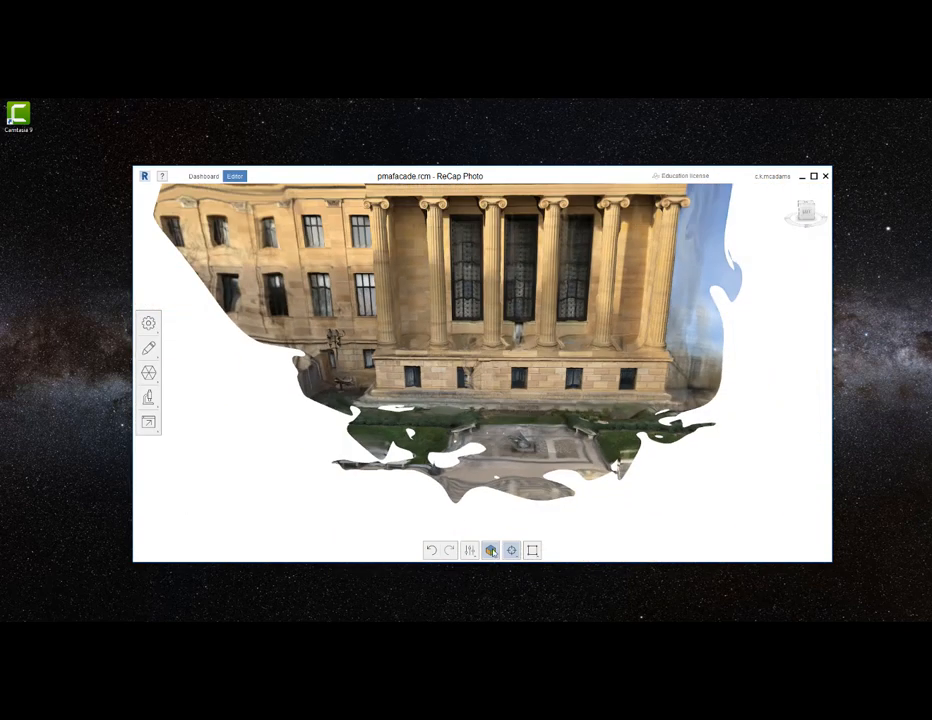
click(491, 551)
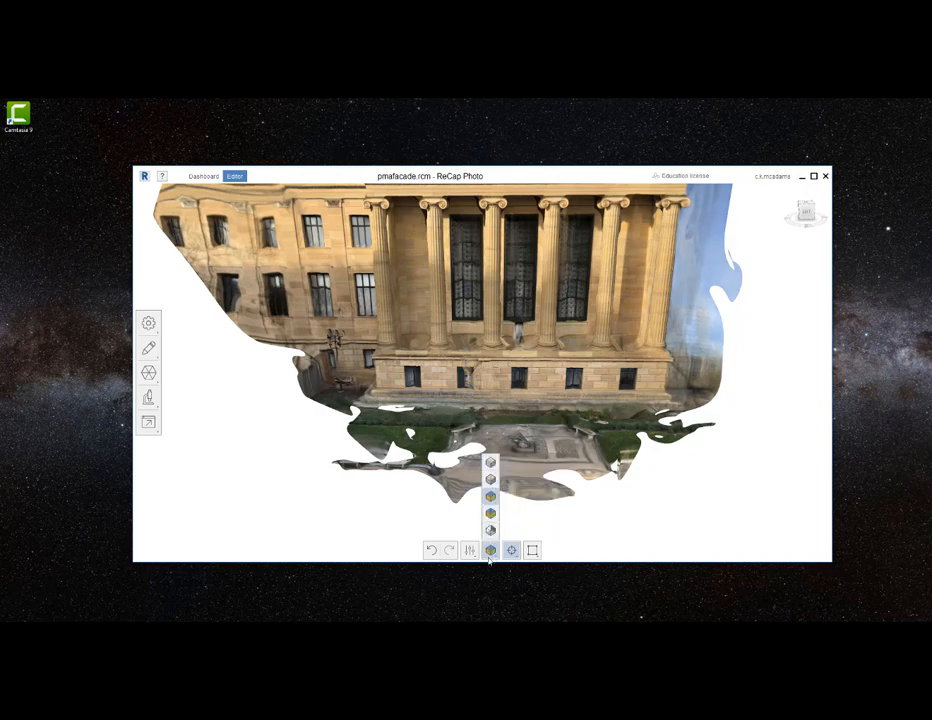
click(491, 479)
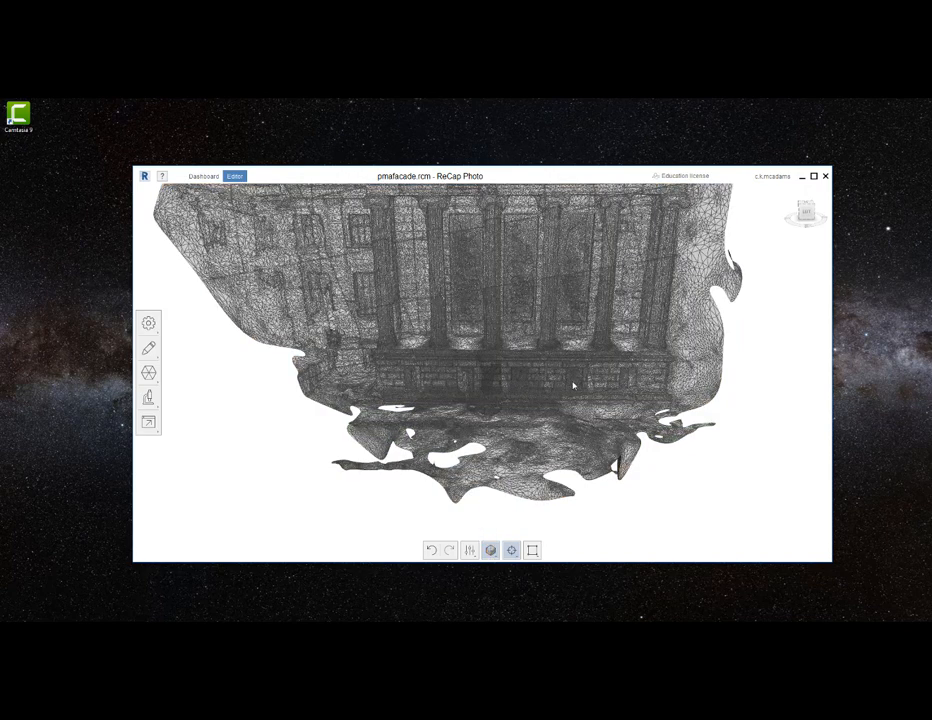
click(491, 551)
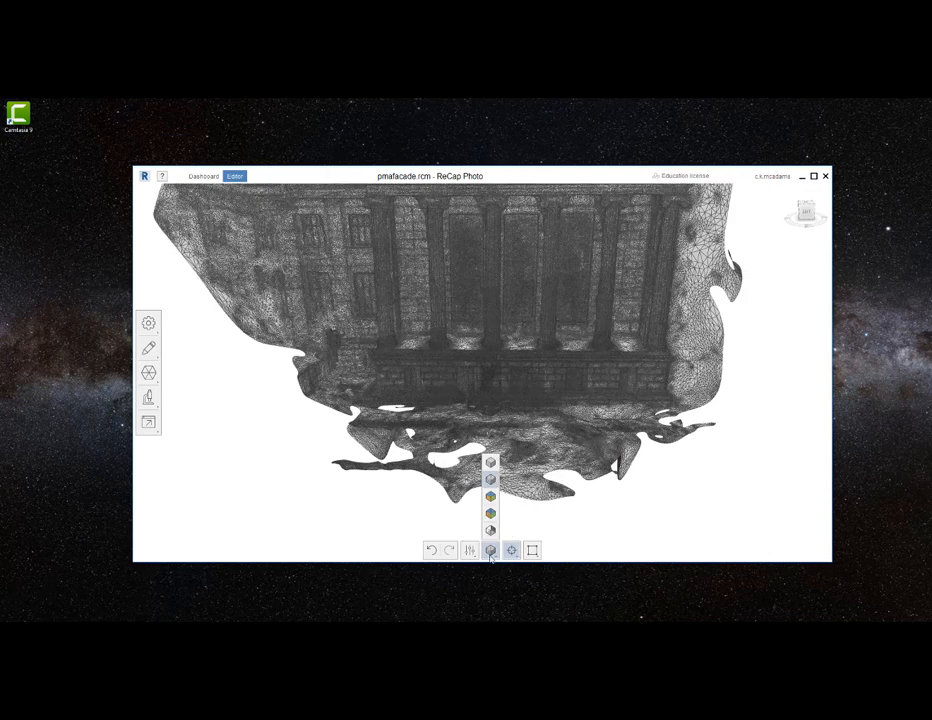
click(491, 468)
right_drag(538, 341, 486, 265)
scroll(520, 299, up, 3)
scroll(524, 289, up, 2)
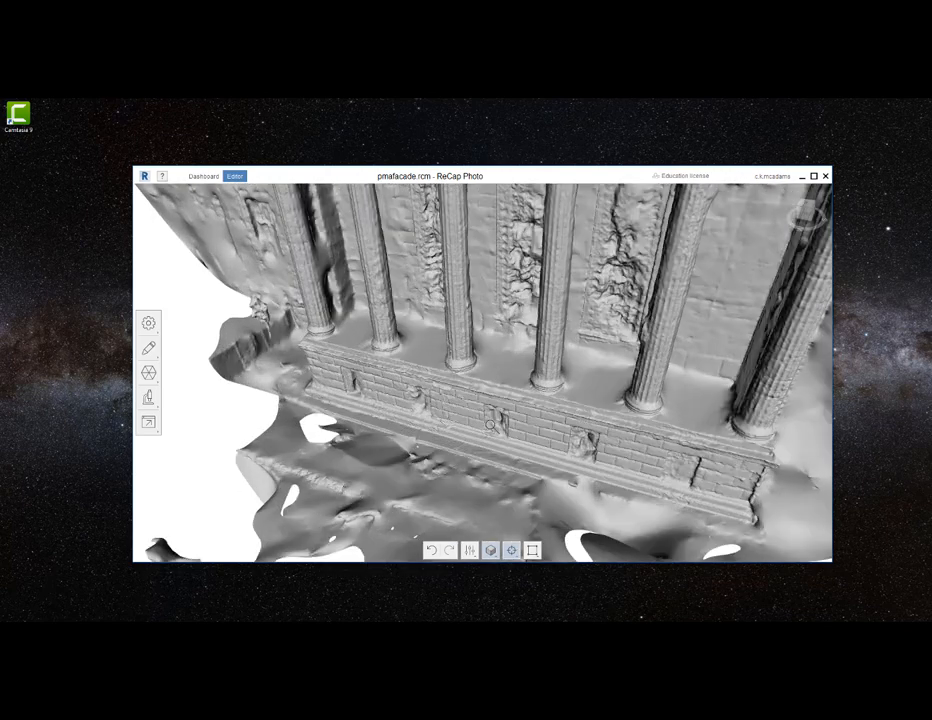
right_drag(517, 426, 504, 426)
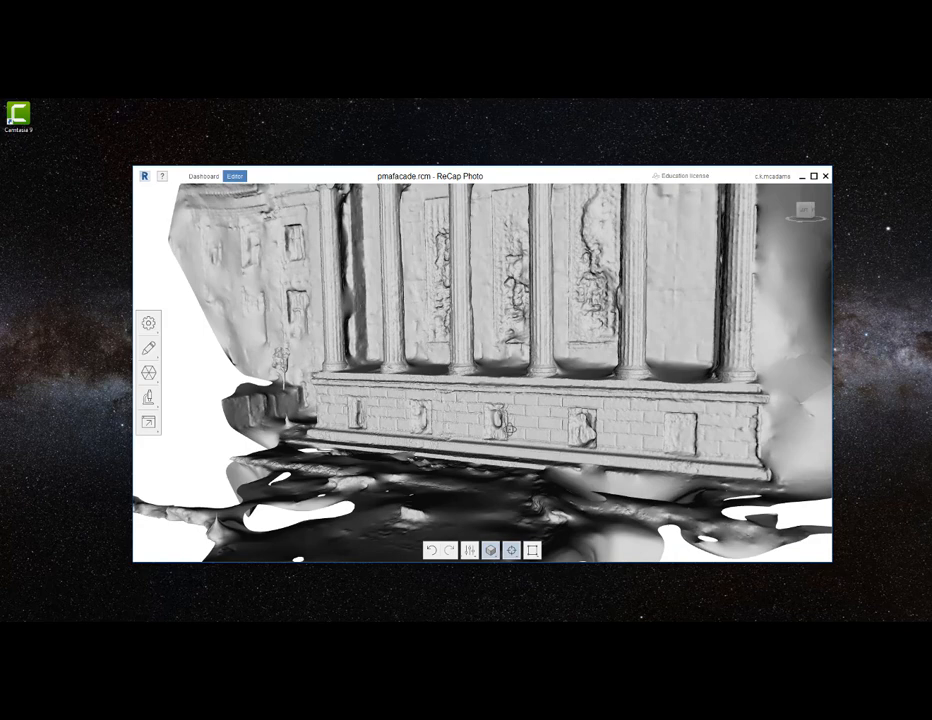
- Examine the column bases in textured wireframe display and the whole colonnade in the dark blue analysis shading
click(490, 550)
click(492, 519)
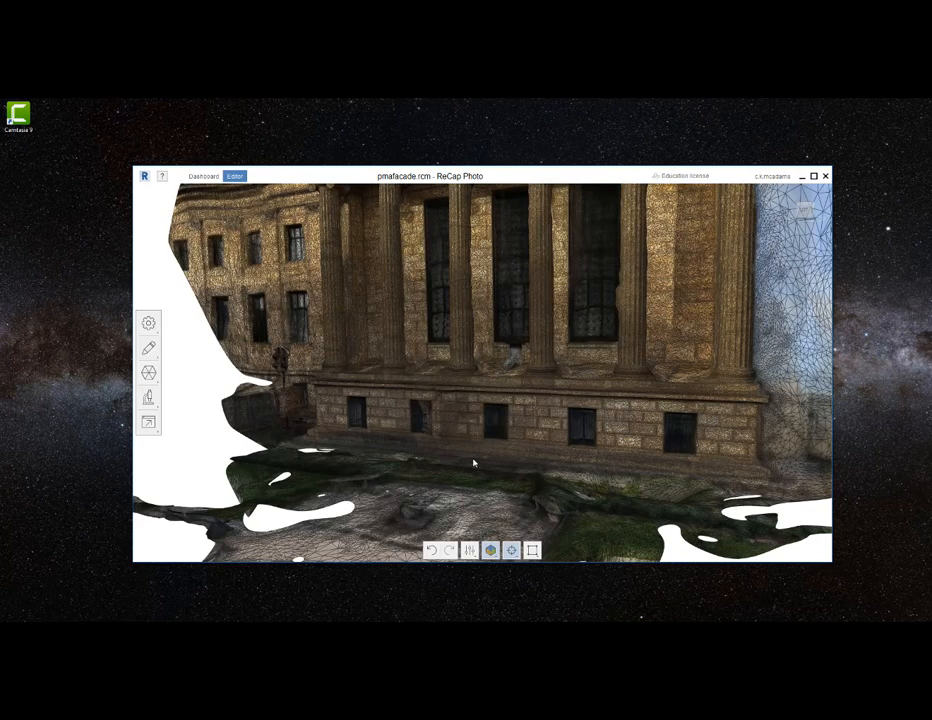
right_drag(484, 431, 303, 313)
scroll(300, 310, up, 4)
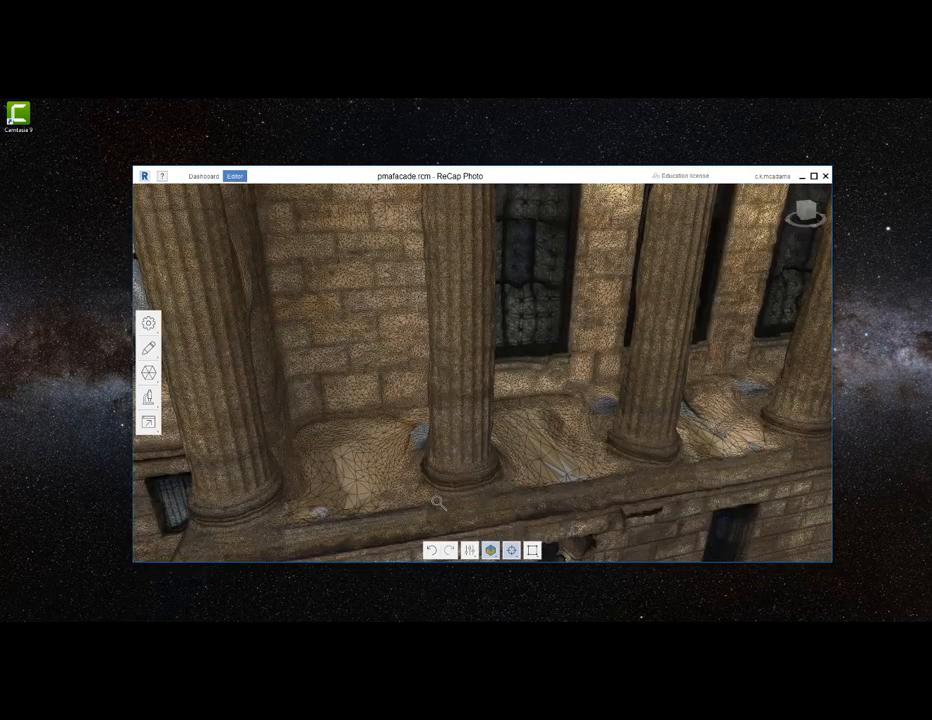
click(490, 550)
click(493, 531)
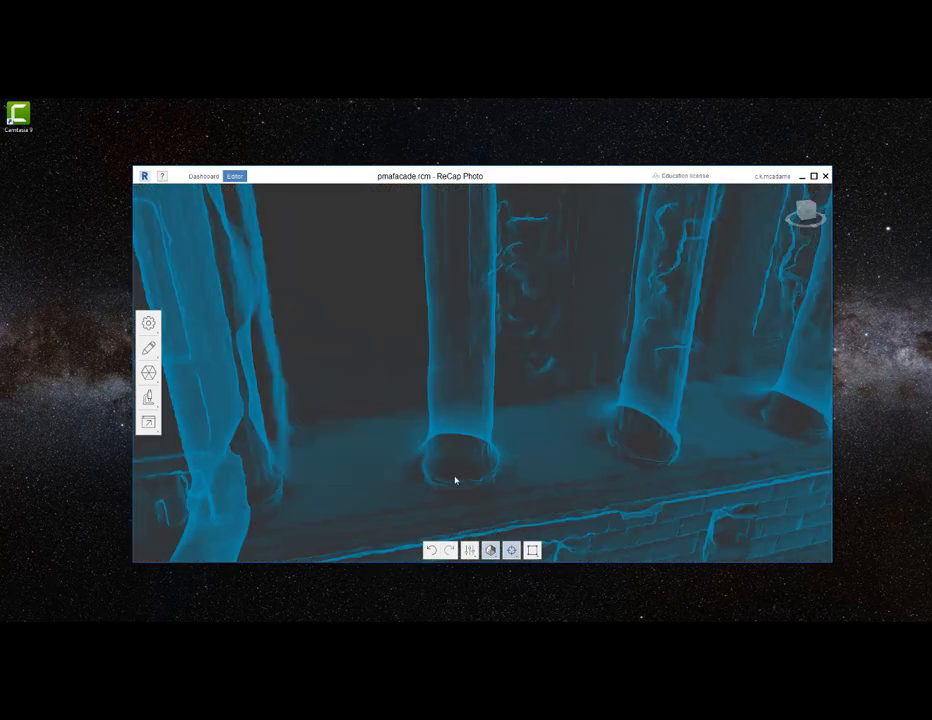
scroll(446, 478, down, 5)
right_drag(445, 478, 460, 414)
- Return the model to its textured display and view the facade from the front
click(491, 551)
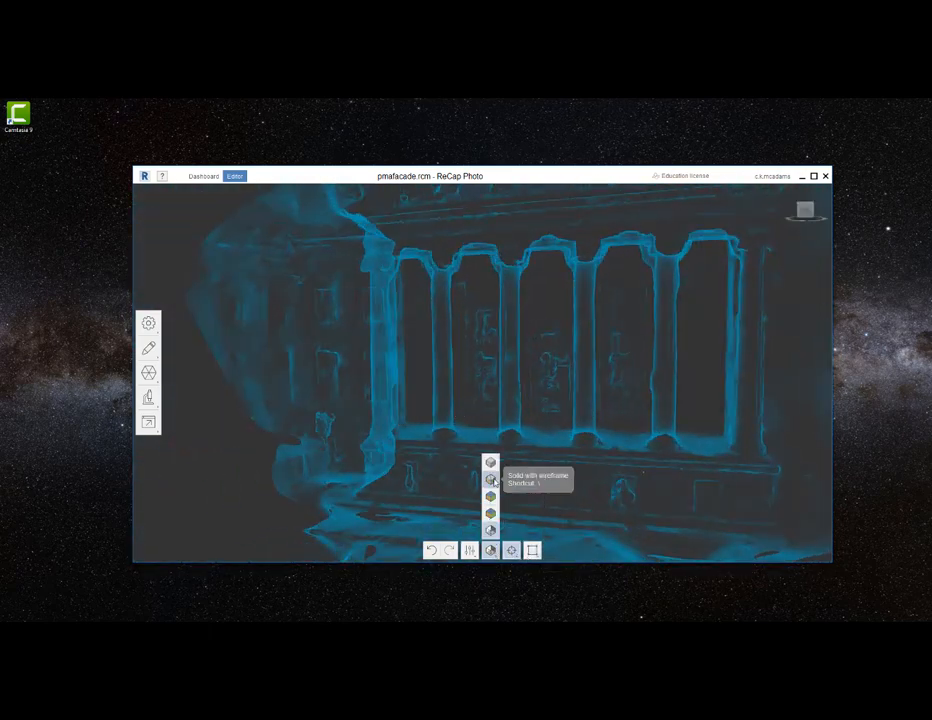
click(491, 461)
right_drag(463, 467, 576, 419)
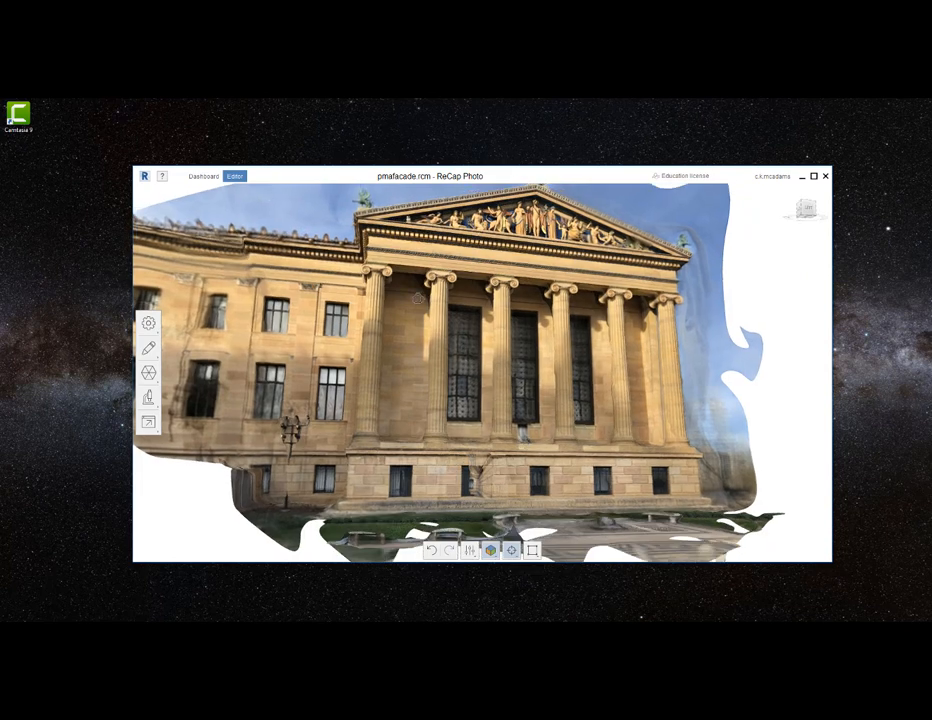
right_drag(416, 299, 390, 326)
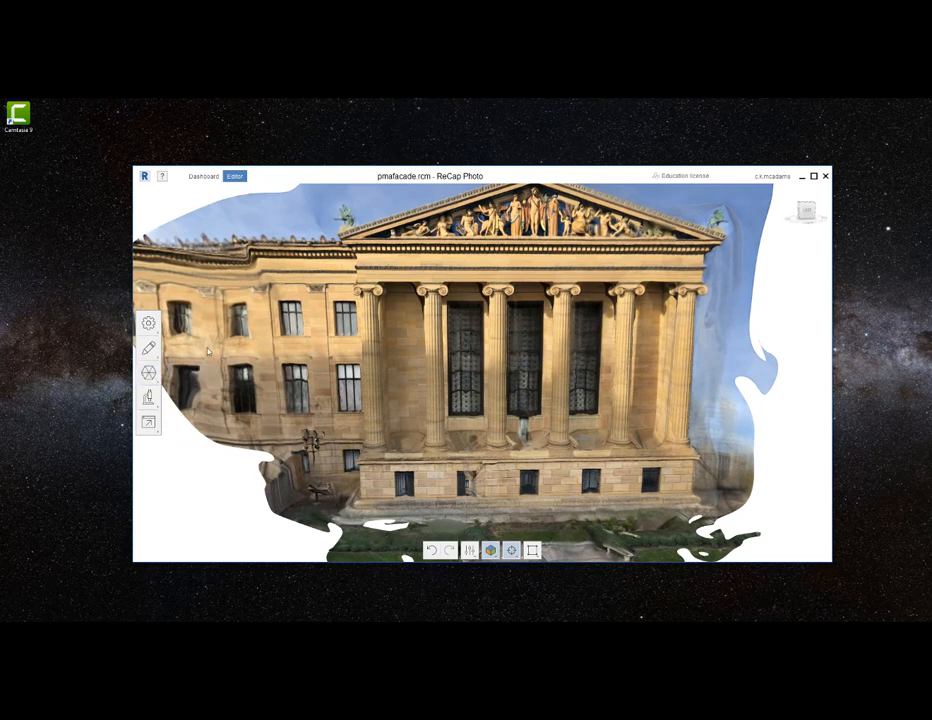
- Try target face counts of 2500000 and 1250000 for decimating the mesh, and close the Decimate settings without applying
click(146, 374)
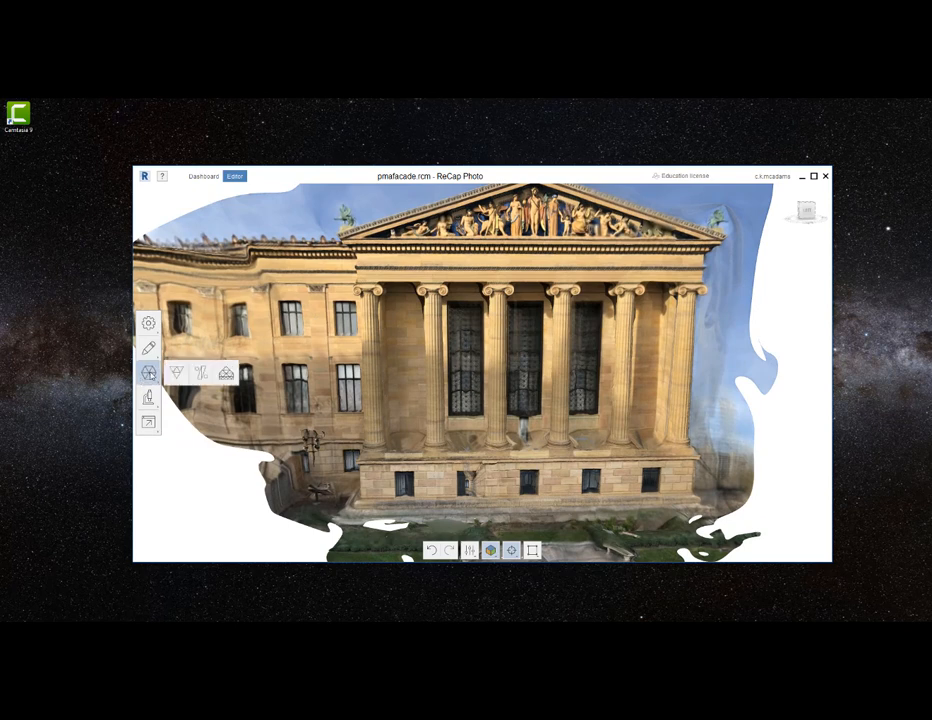
click(226, 375)
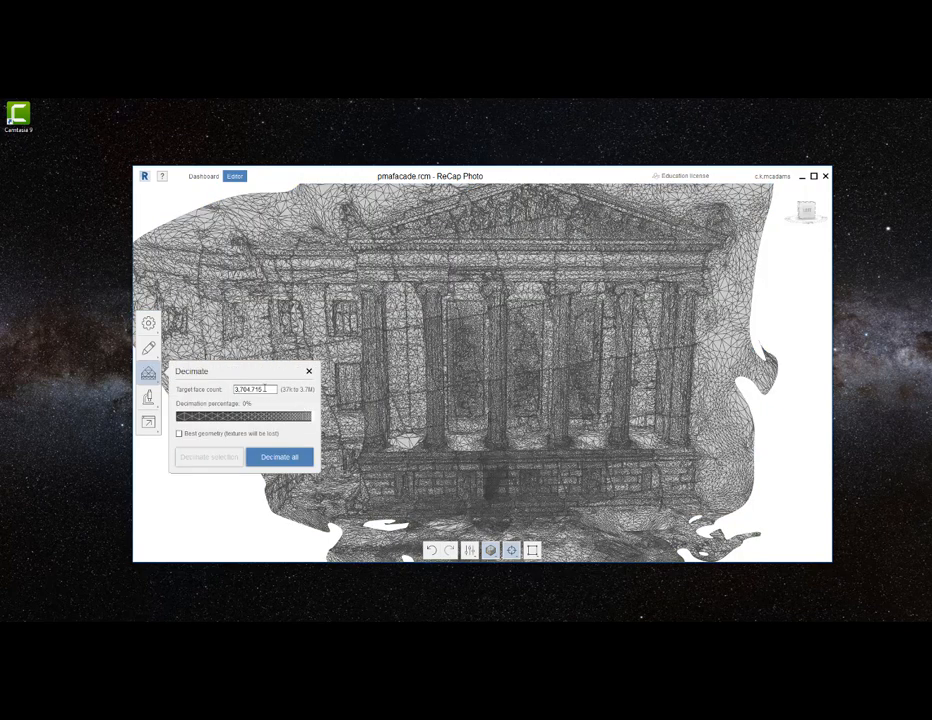
double_click(264, 389)
text(2500)
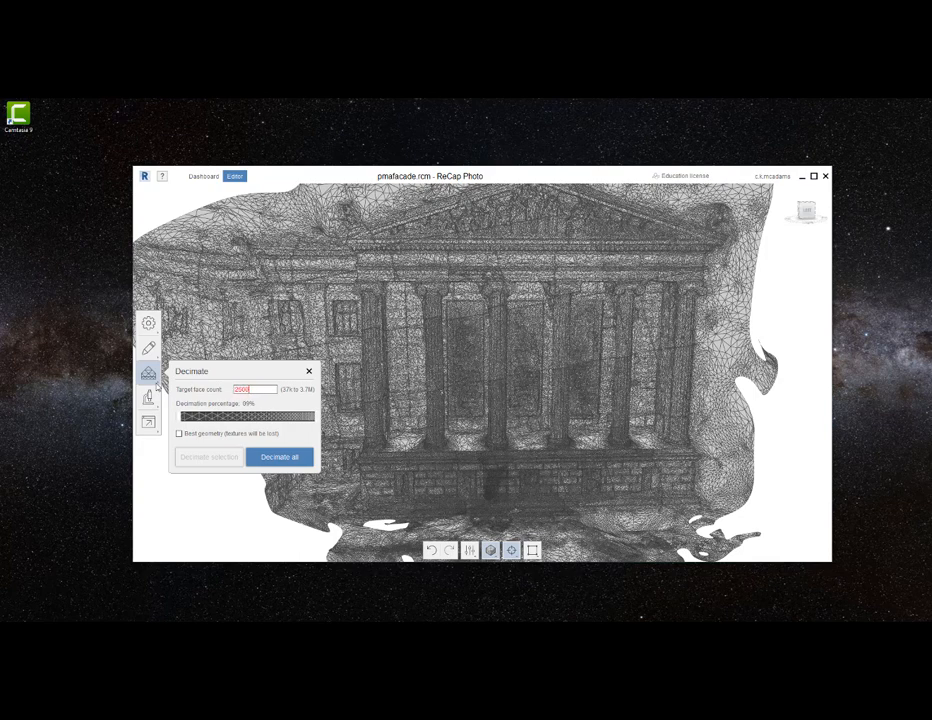
text(000)
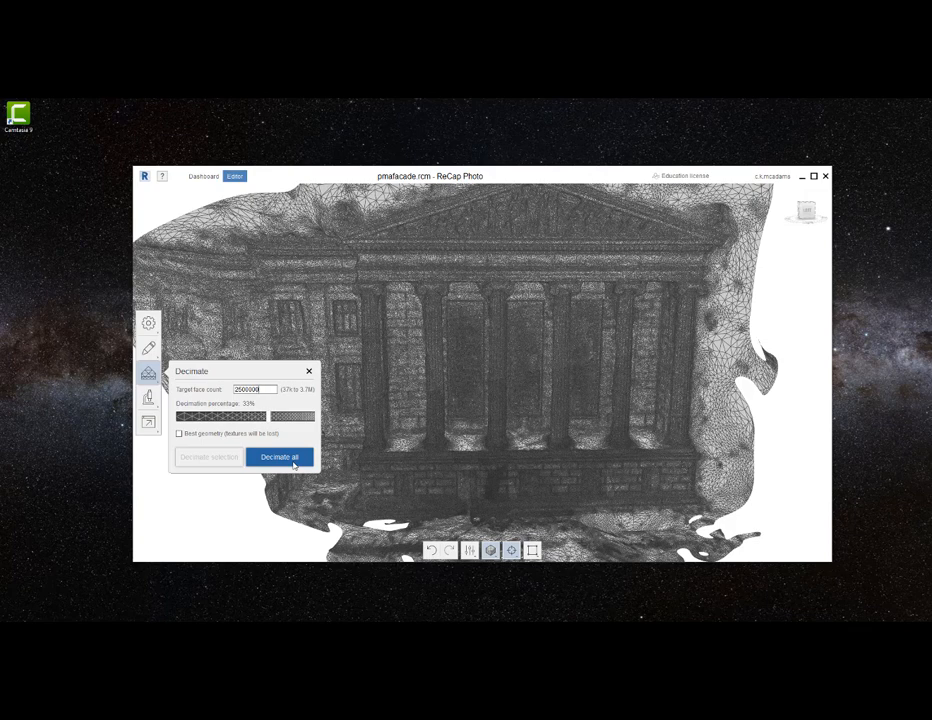
drag(263, 388, 164, 394)
text(1)
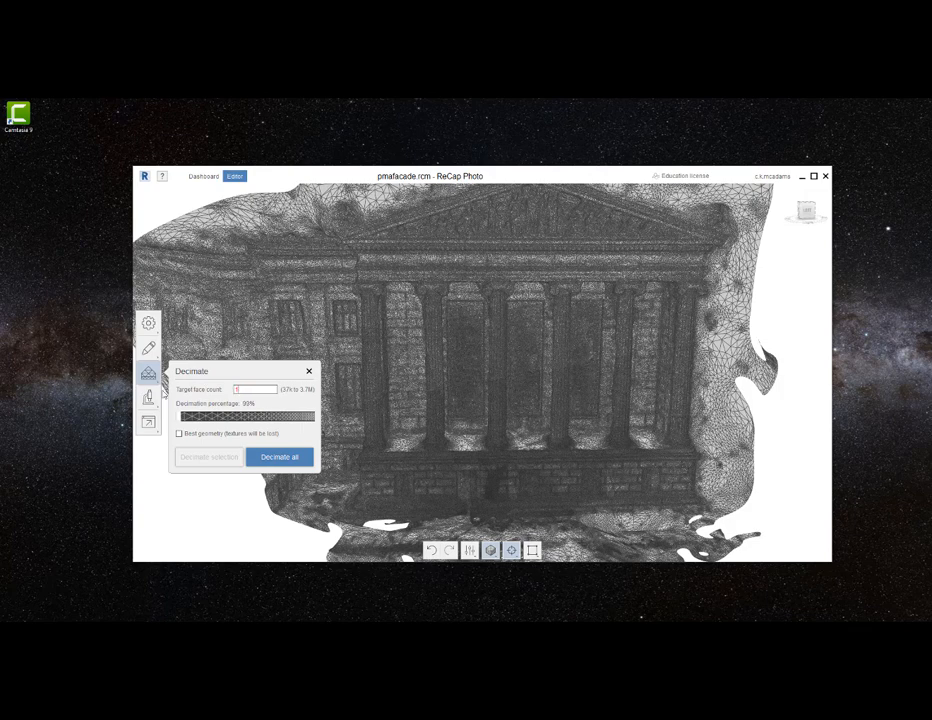
text(250000)
click(310, 372)
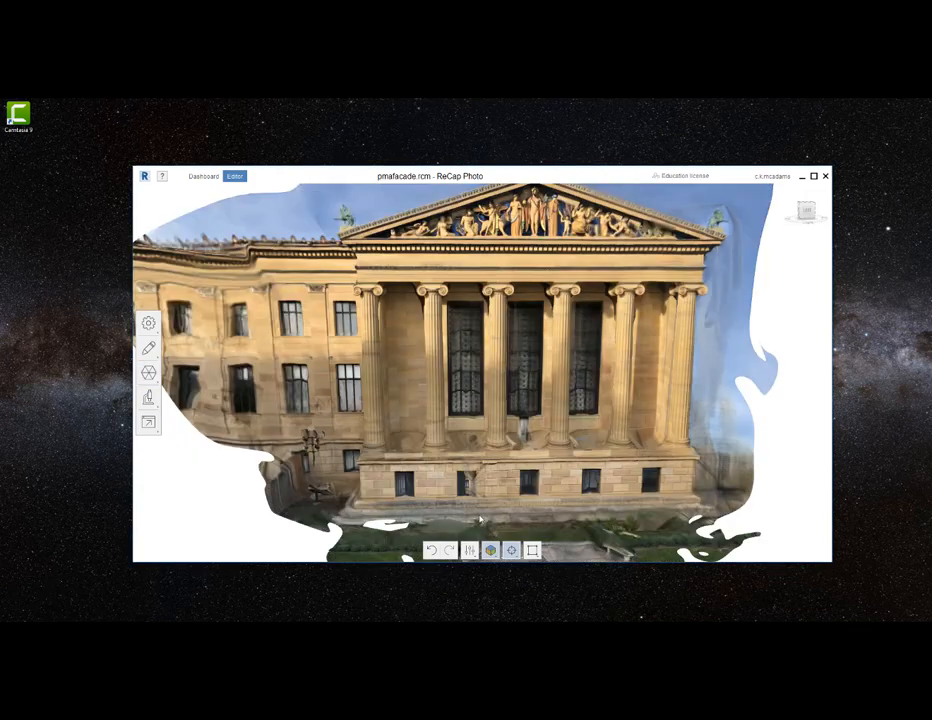
- Export the model as OBJ using the advanced settings, with Rebake textures at 8192x8192 (Multiple) and the diffuse color map
drag(515, 500, 535, 486)
right_drag(472, 473, 460, 475)
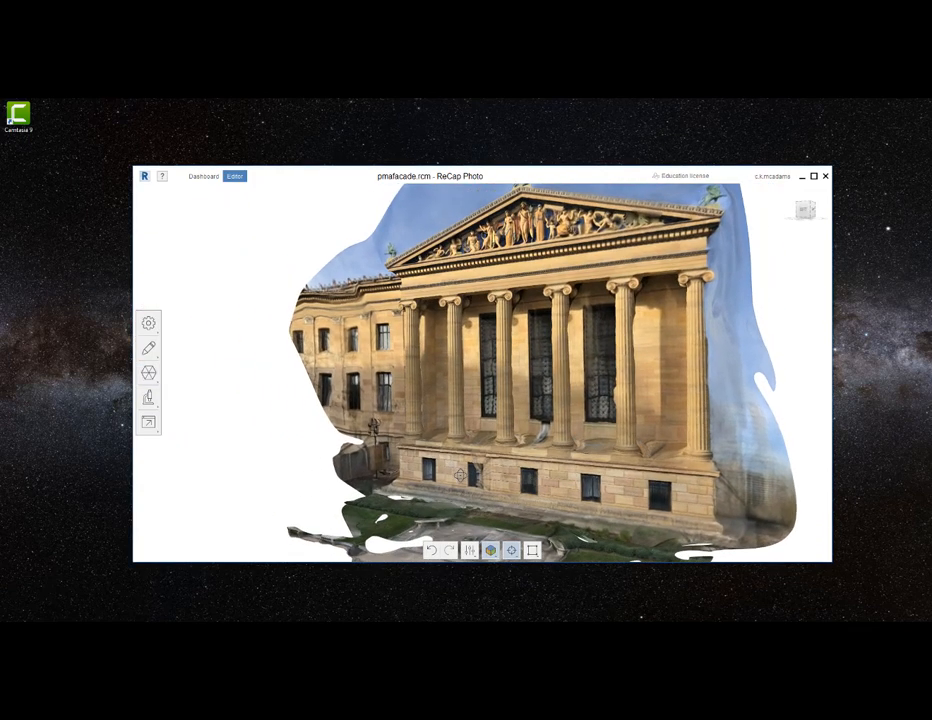
right_drag(451, 453, 524, 452)
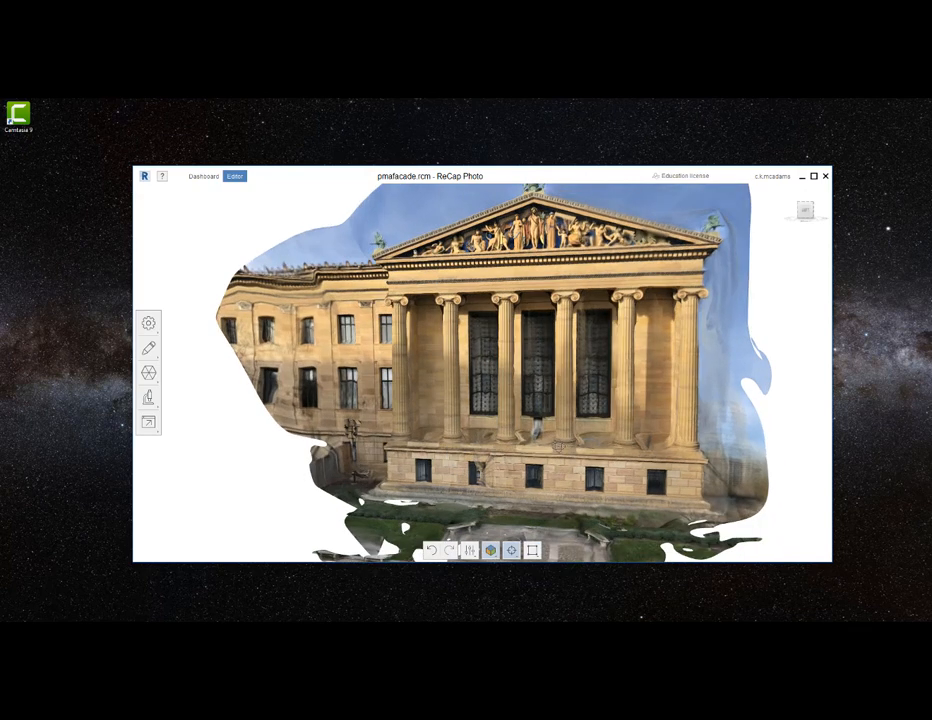
click(148, 424)
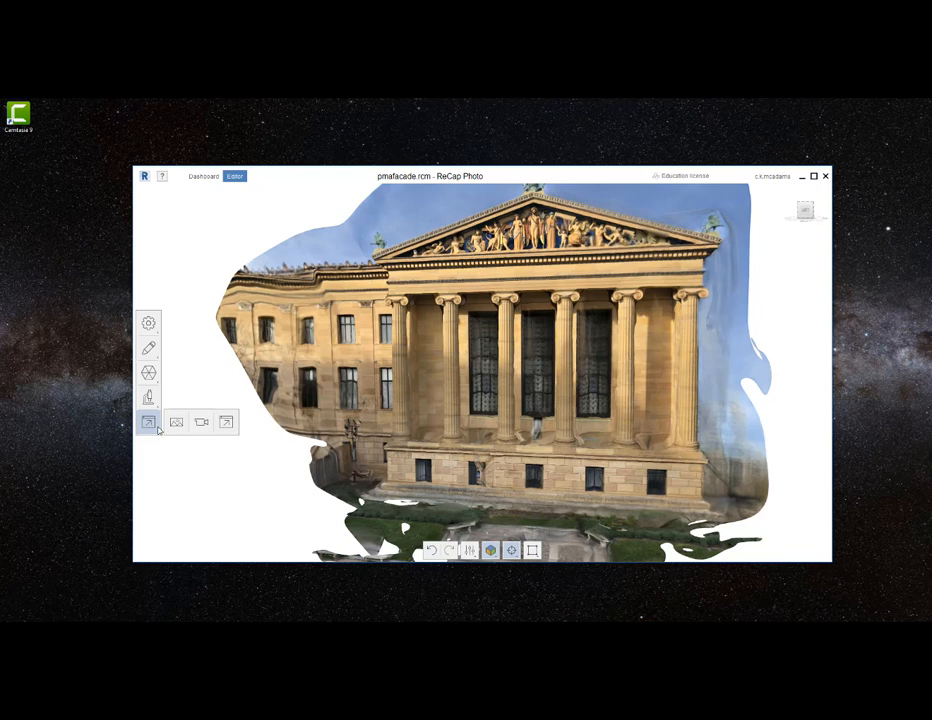
click(226, 422)
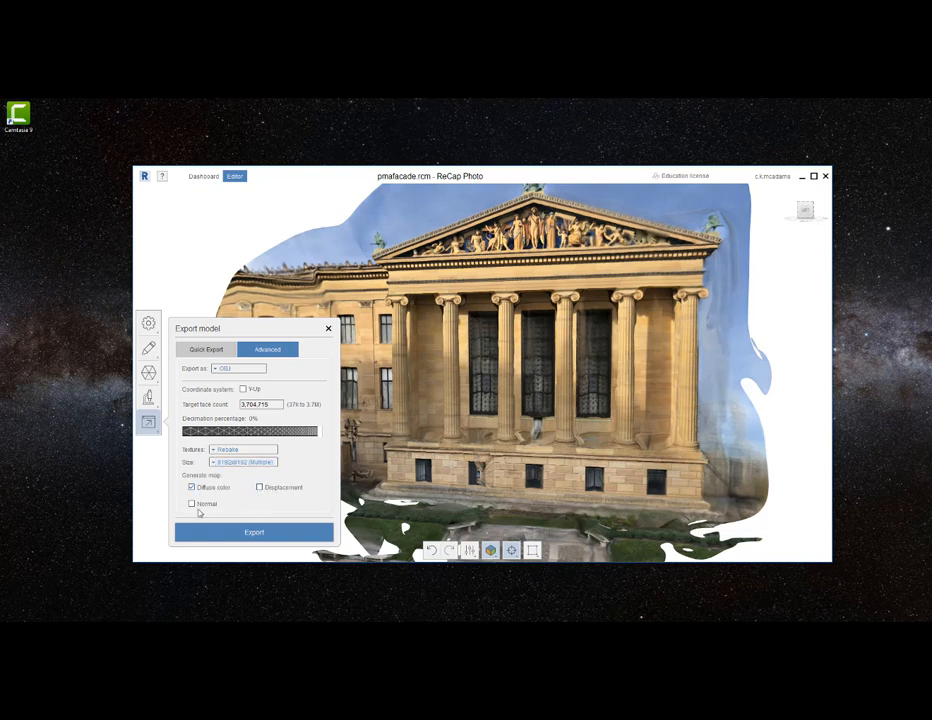
click(266, 537)
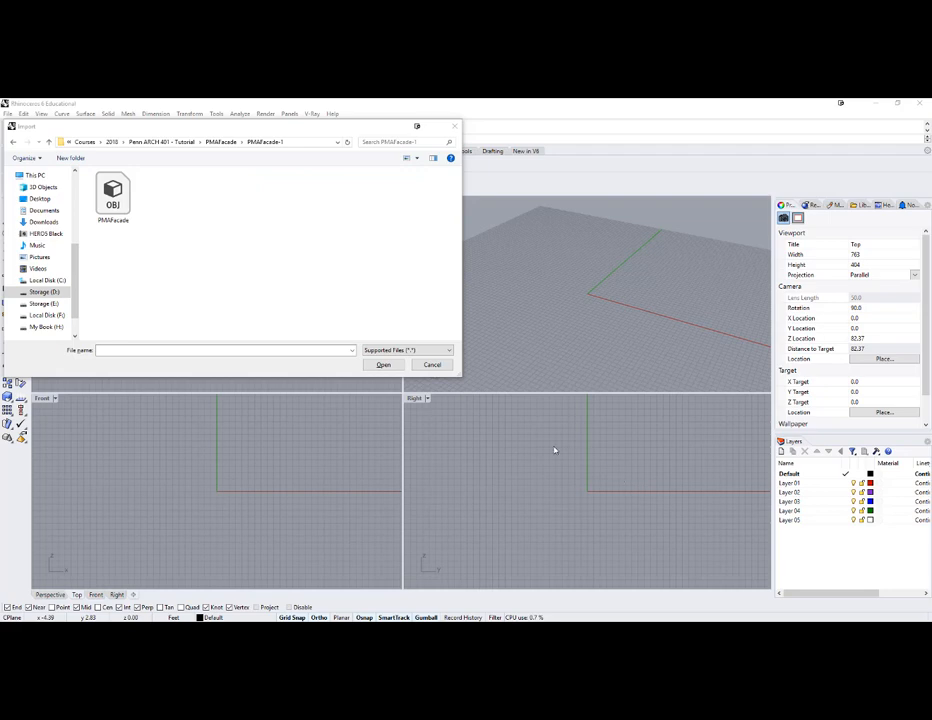
- In Rhinoceros 6, import the PMAFacade OBJ file from the PMAFacade-1 folder with OBJ groups imported as object names
click(127, 204)
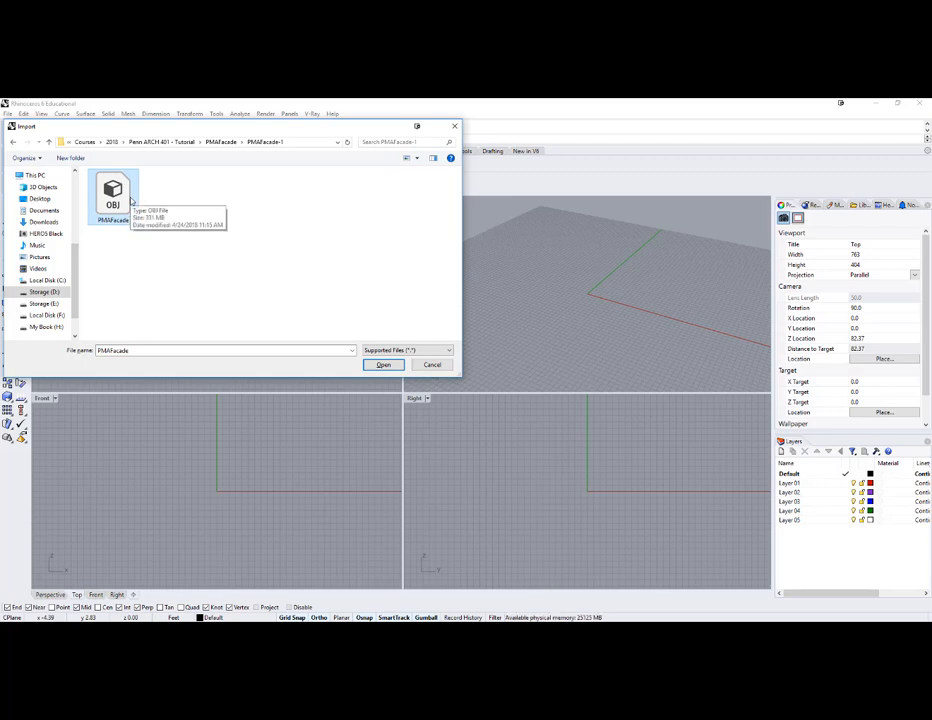
click(383, 364)
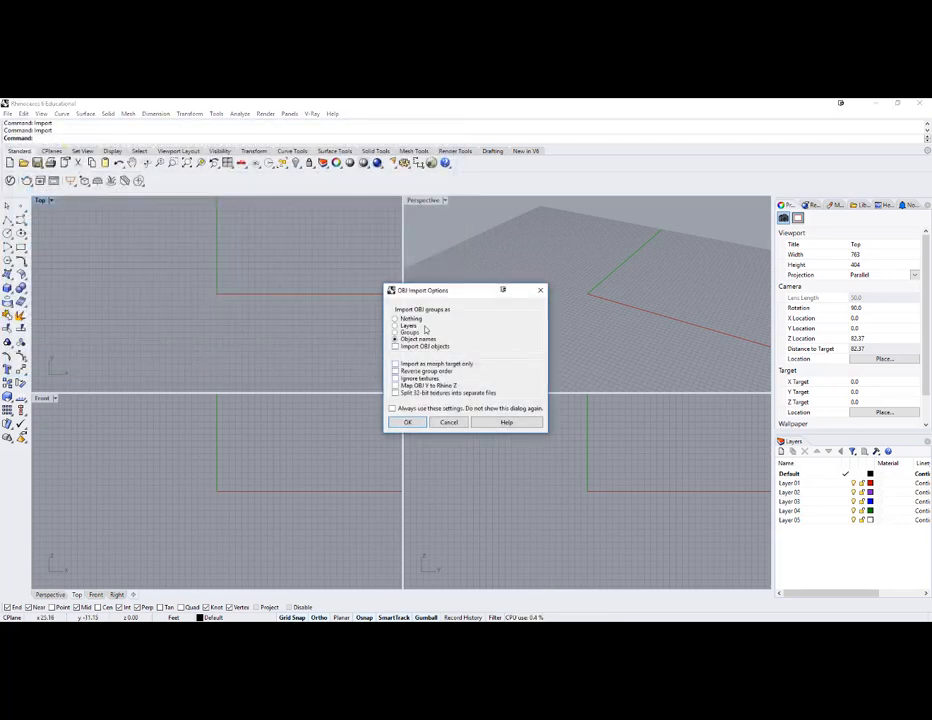
click(412, 425)
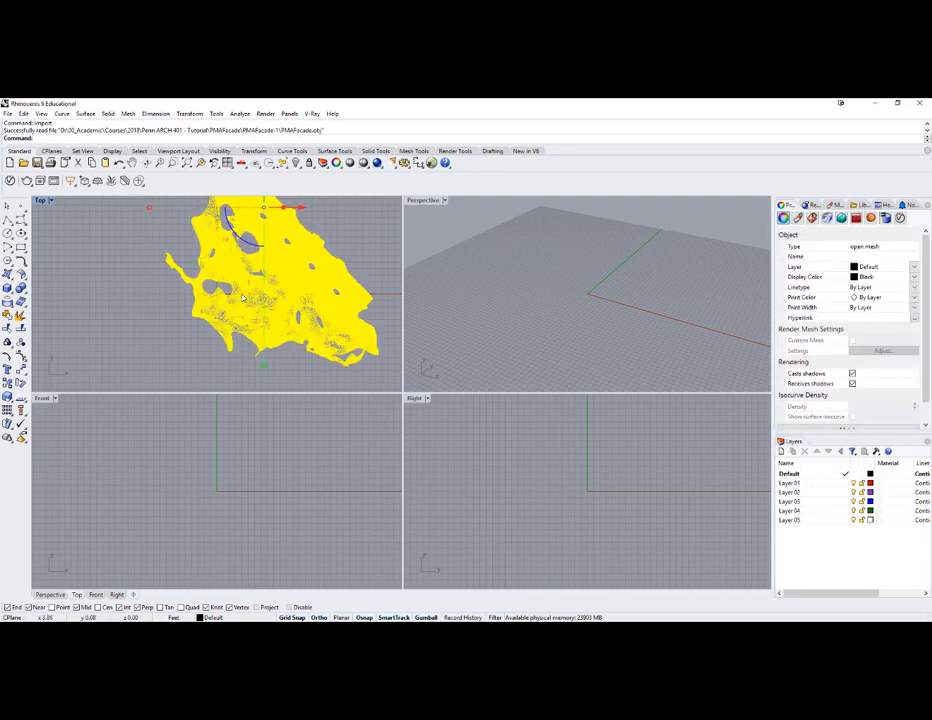
- Zoom the Perspective view to the imported facade mesh and maximize that viewport
scroll(589, 292, down, 3)
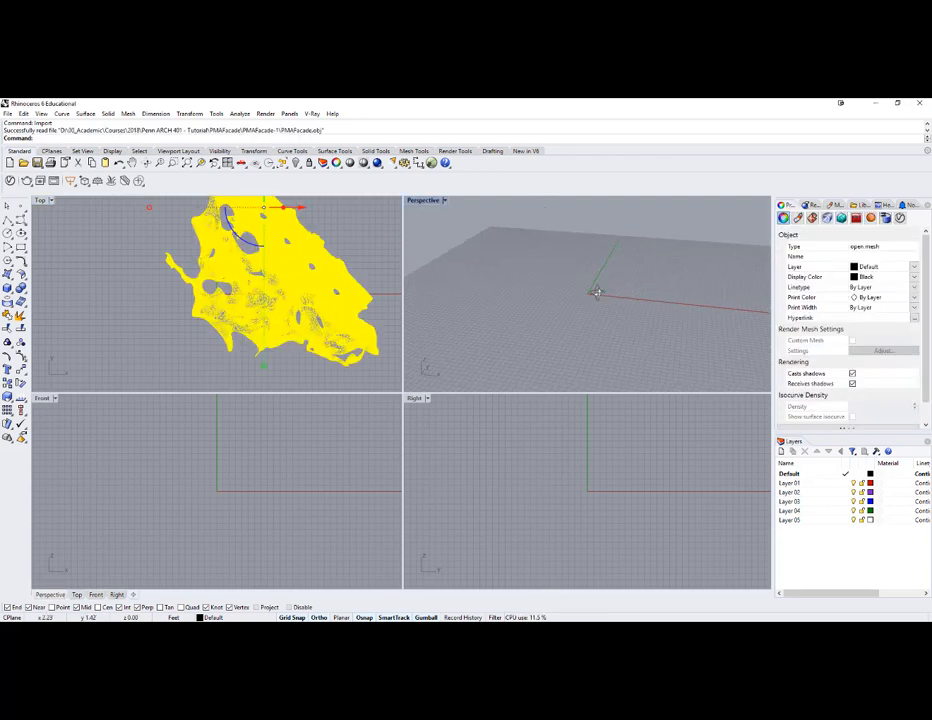
text(z)
key(Return)
text(s)
key(Return)
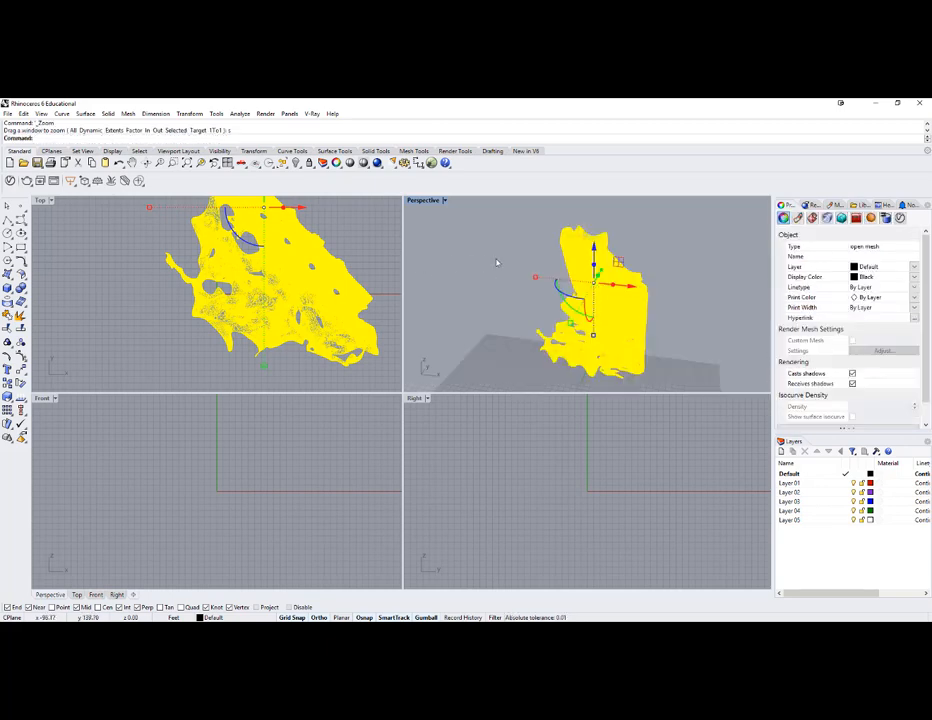
double_click(431, 204)
- Show the mesh in rendered display and examine the textured facade from the front and slightly above
middle_click(160, 356)
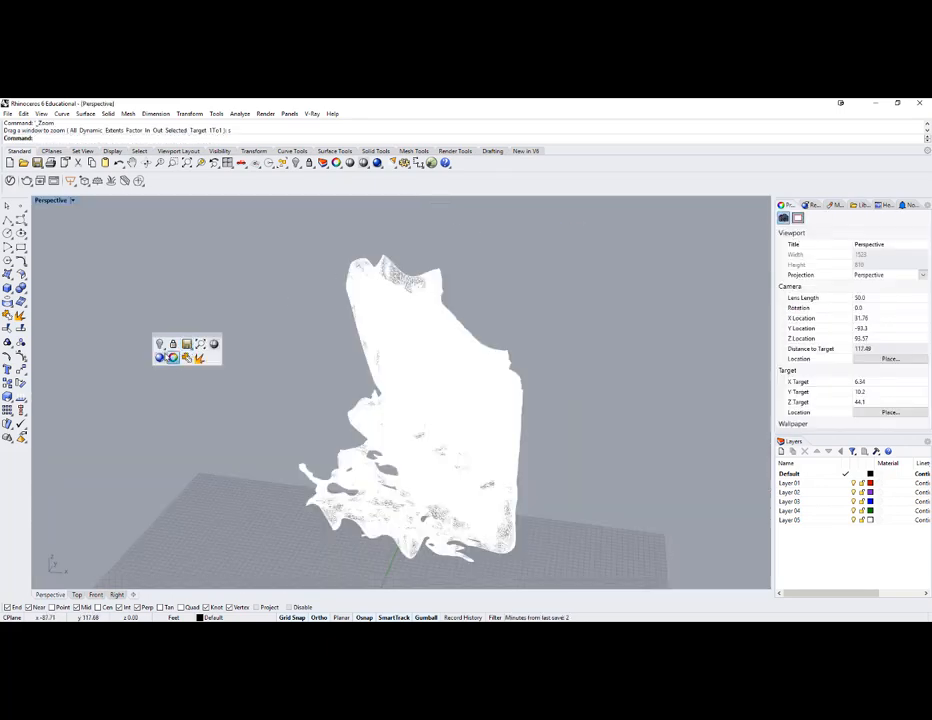
click(159, 358)
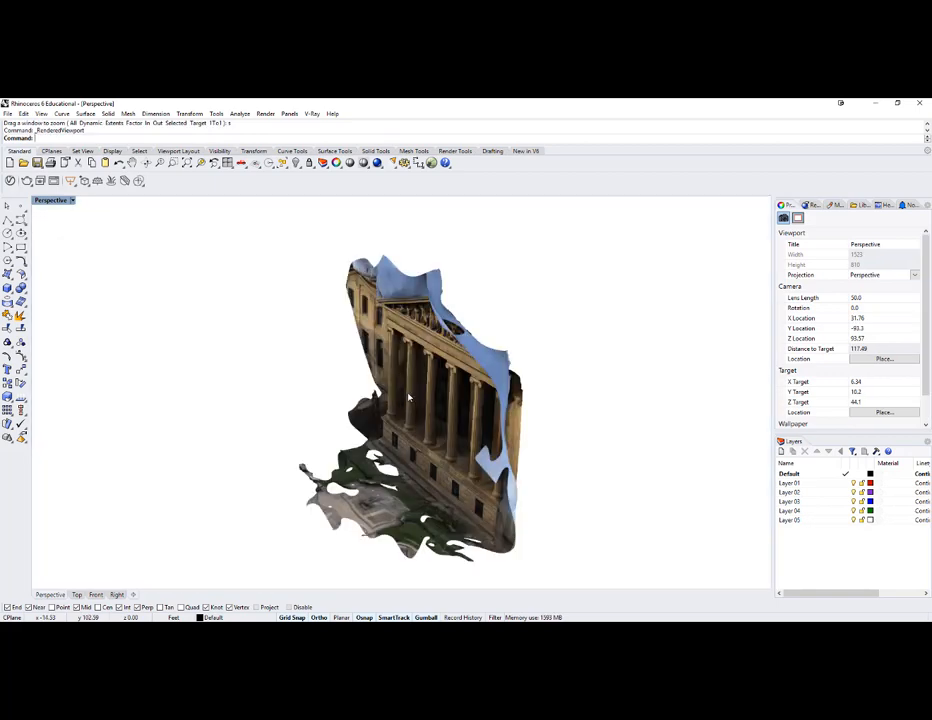
right_drag(408, 398, 272, 436)
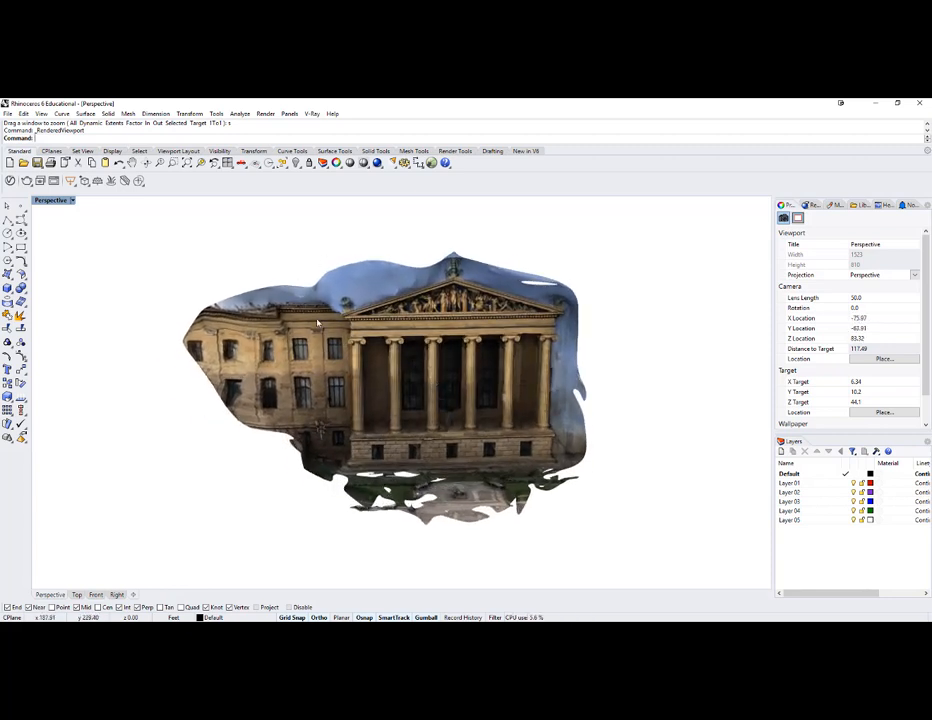
right_drag(331, 322, 362, 370)
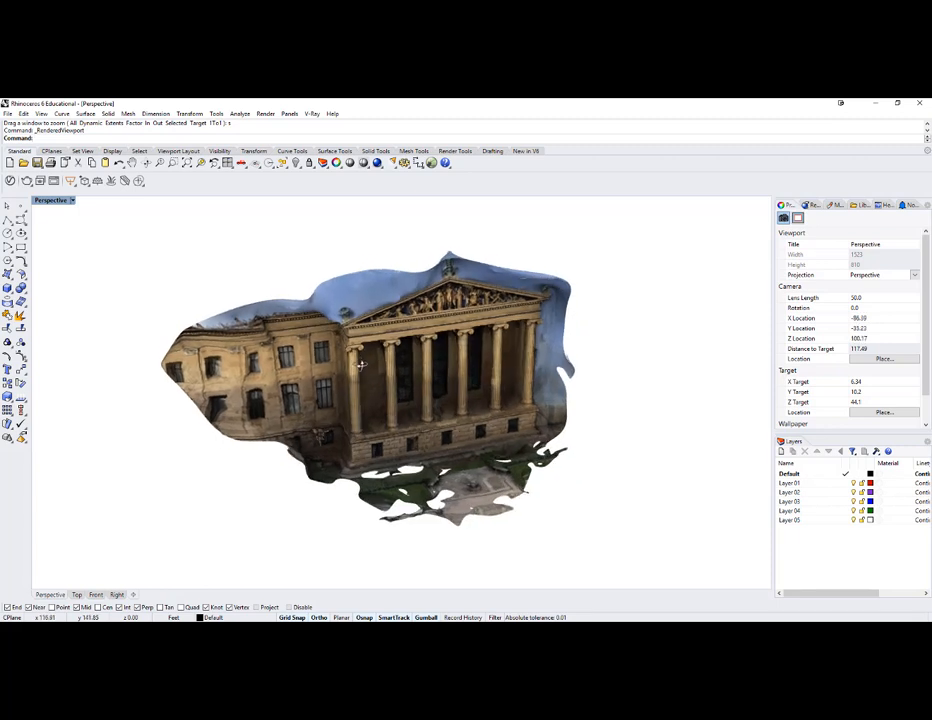
- In shaded display, draw a vertical plane through the side wing of the mesh, beside the colonnade
text(lane)
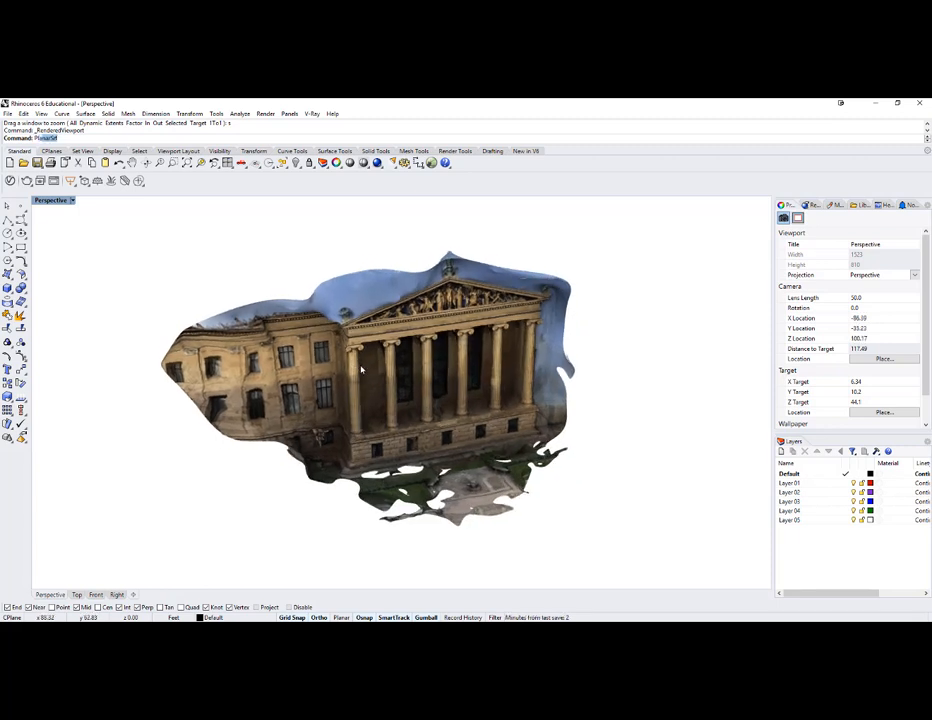
key(Return)
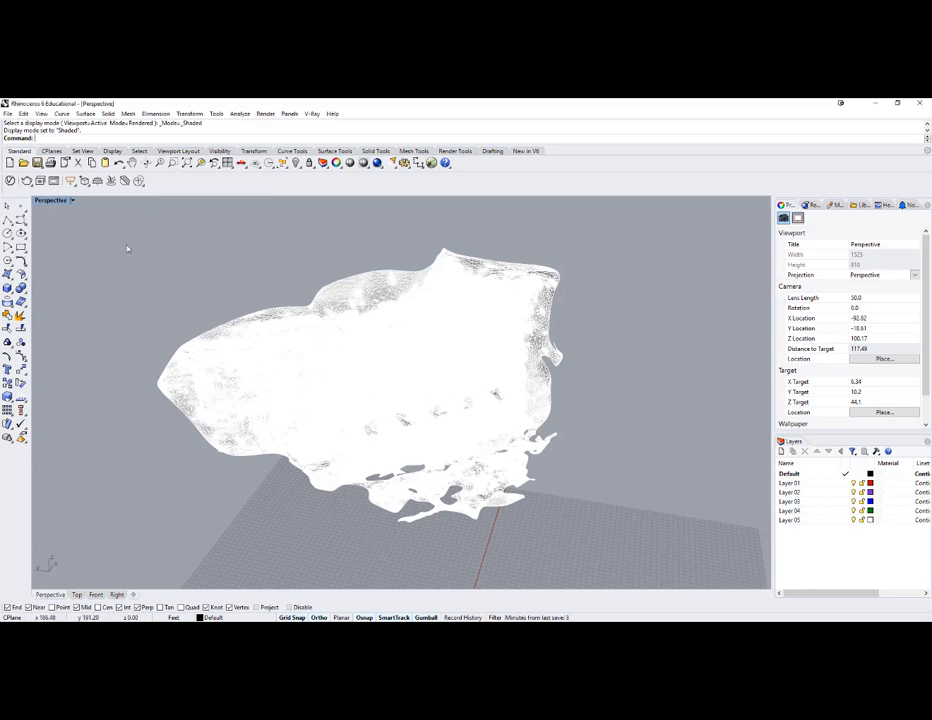
right_drag(127, 249, 109, 246)
text(Pl)
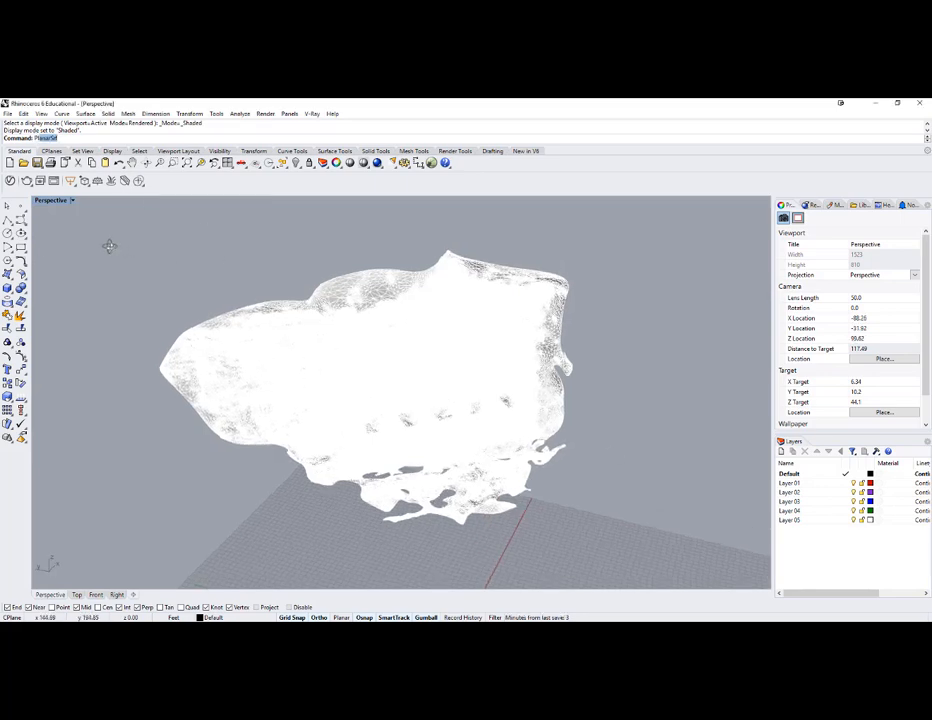
text(ane)
key(Return)
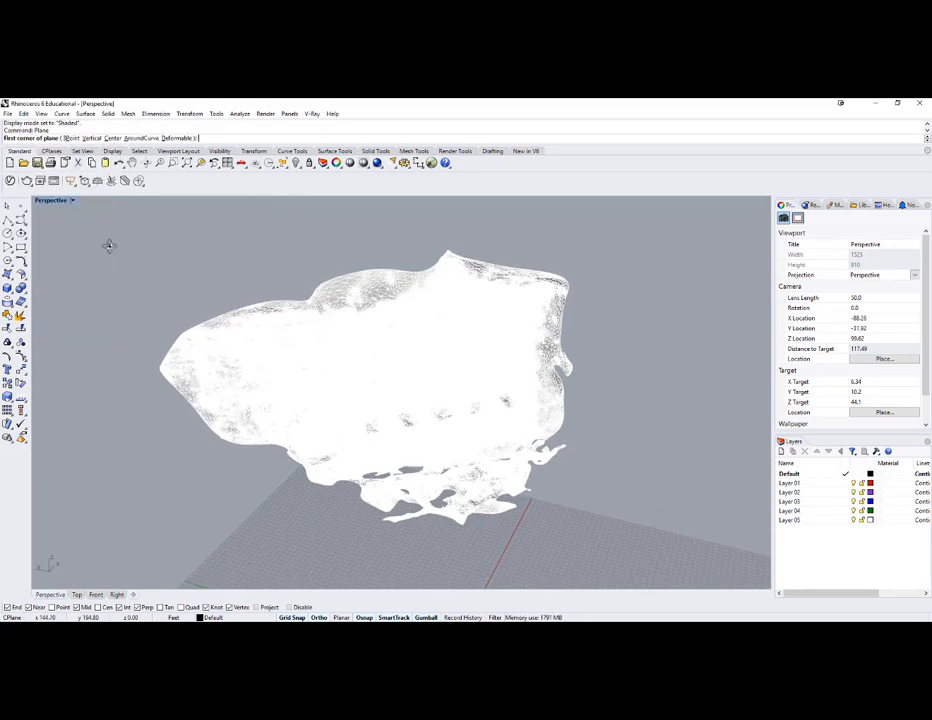
click(89, 137)
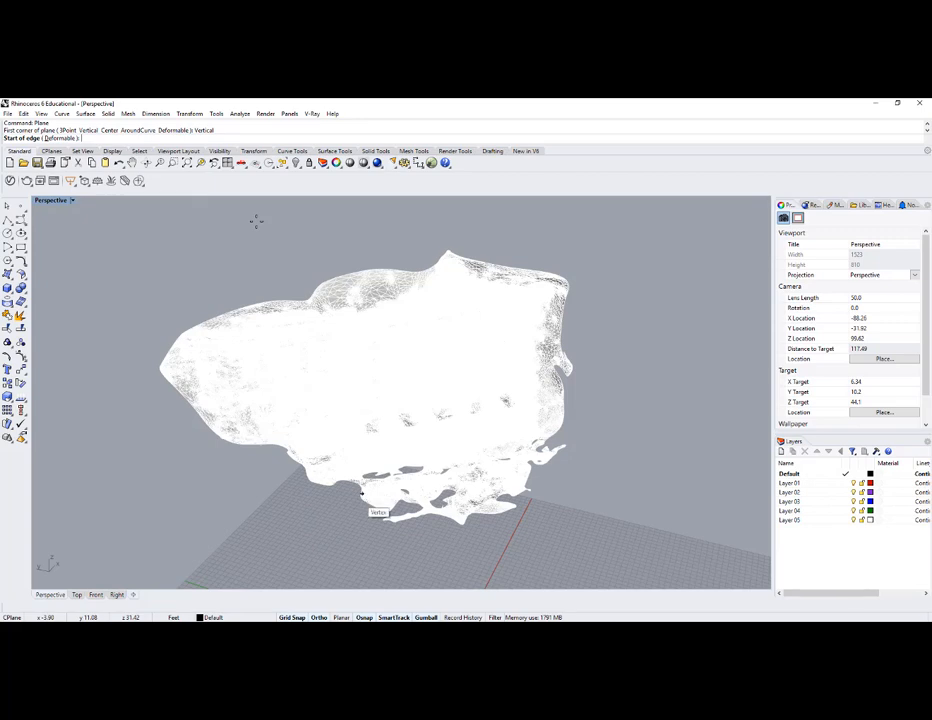
click(362, 492)
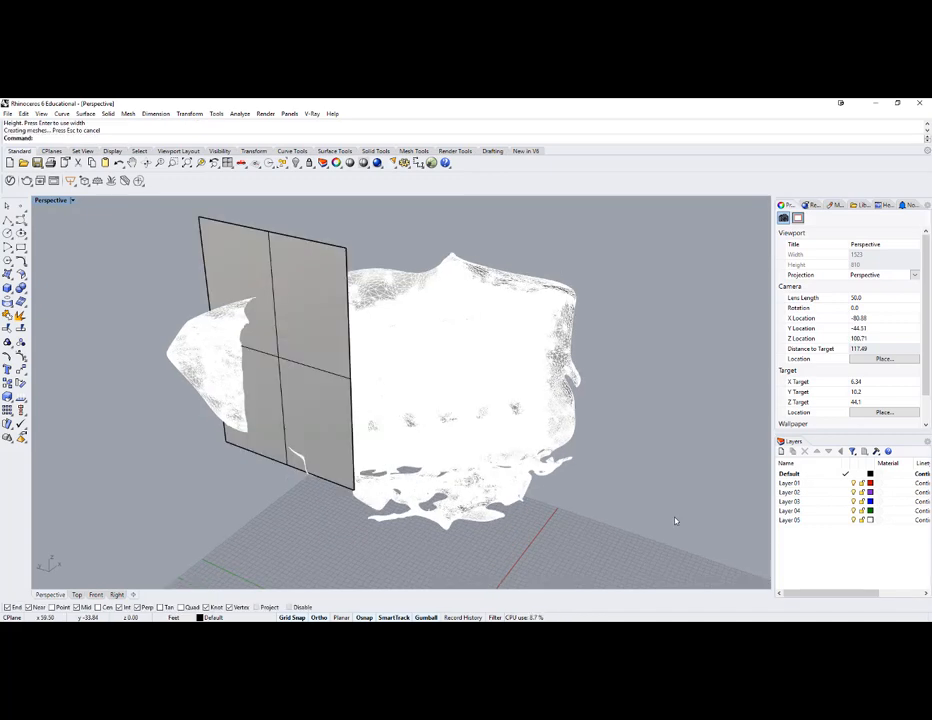
- Stretch the vertical plane well above and below the mesh and rotate it to cut across the facade
mouse_move(271, 250)
right_down()
mouse_move(270, 280)
mouse_move(277, 260)
right_up()
drag(290, 457, 298, 534)
mouse_move(300, 458)
right_down()
mouse_move(286, 415)
mouse_move(284, 453)
right_up()
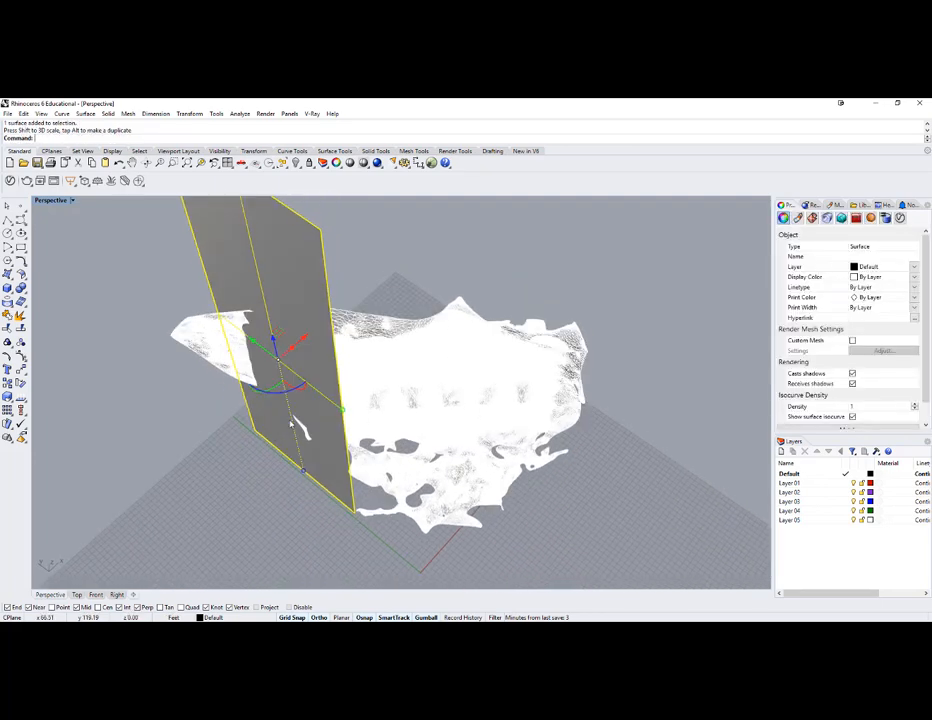
drag(284, 392, 249, 407)
right_drag(249, 407, 313, 408)
drag(314, 398, 340, 394)
right_drag(345, 396, 412, 352)
- In rendered display, align the plane where the portico meets the side wing, and place a rotated copy at the portico's opposite edge
middle_click(411, 351)
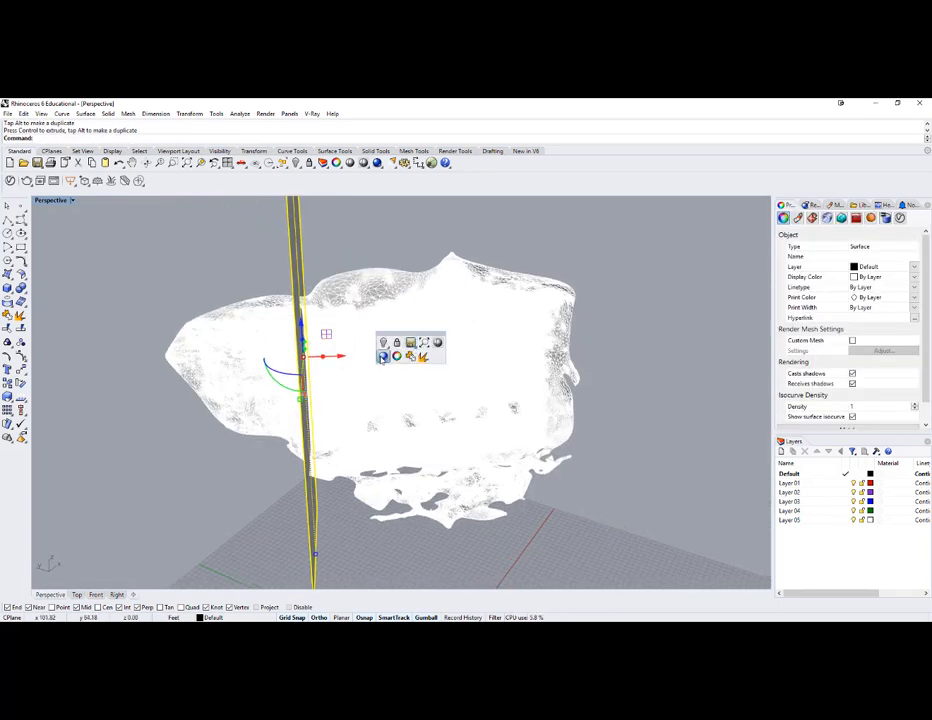
click(410, 343)
right_drag(325, 372, 348, 362)
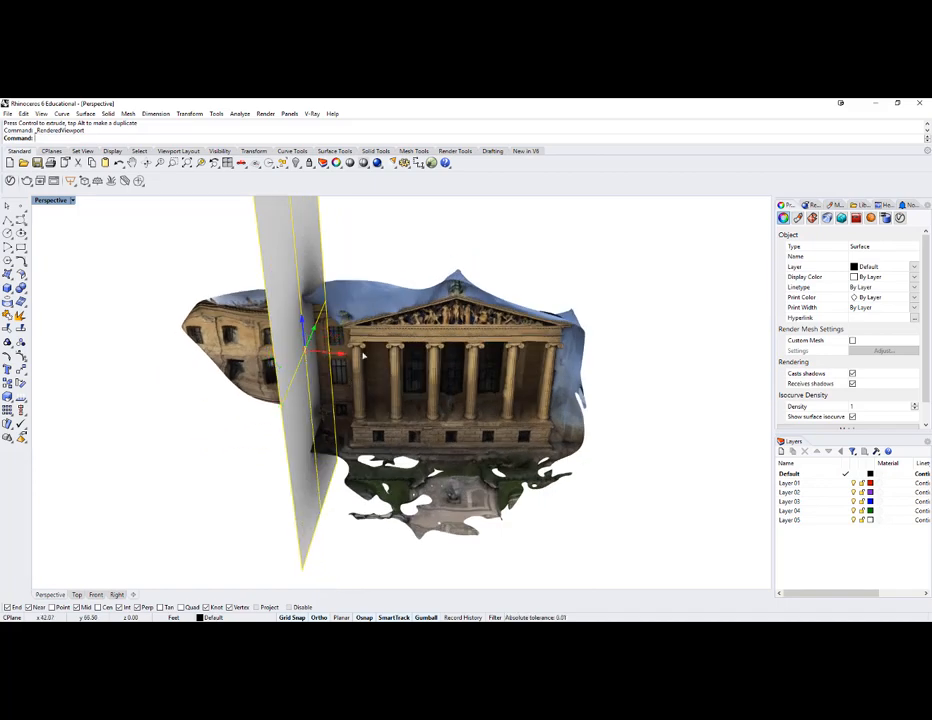
drag(348, 361, 374, 355)
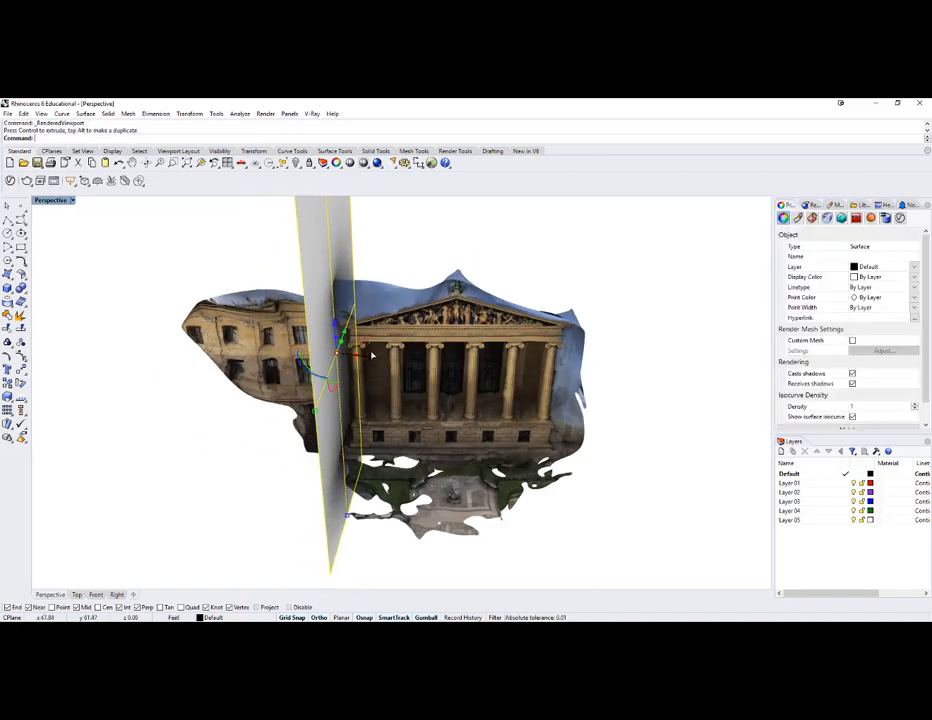
mouse_move(374, 355)
right_down()
mouse_move(350, 337)
mouse_move(369, 342)
right_up()
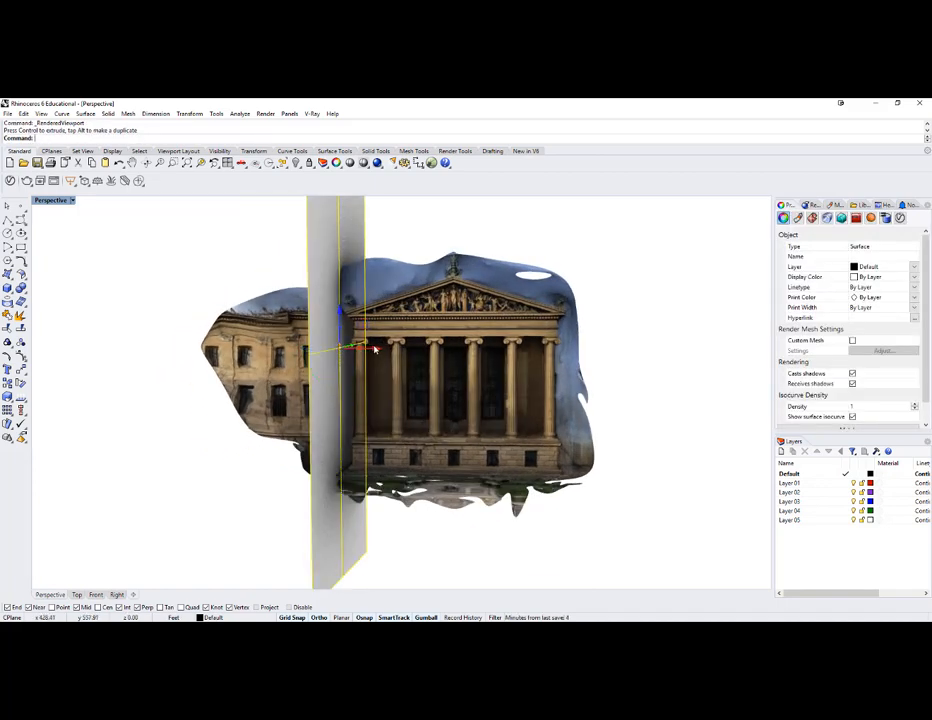
drag(371, 346, 376, 351)
mouse_move(376, 352)
right_down()
mouse_move(390, 389)
mouse_move(392, 350)
right_up()
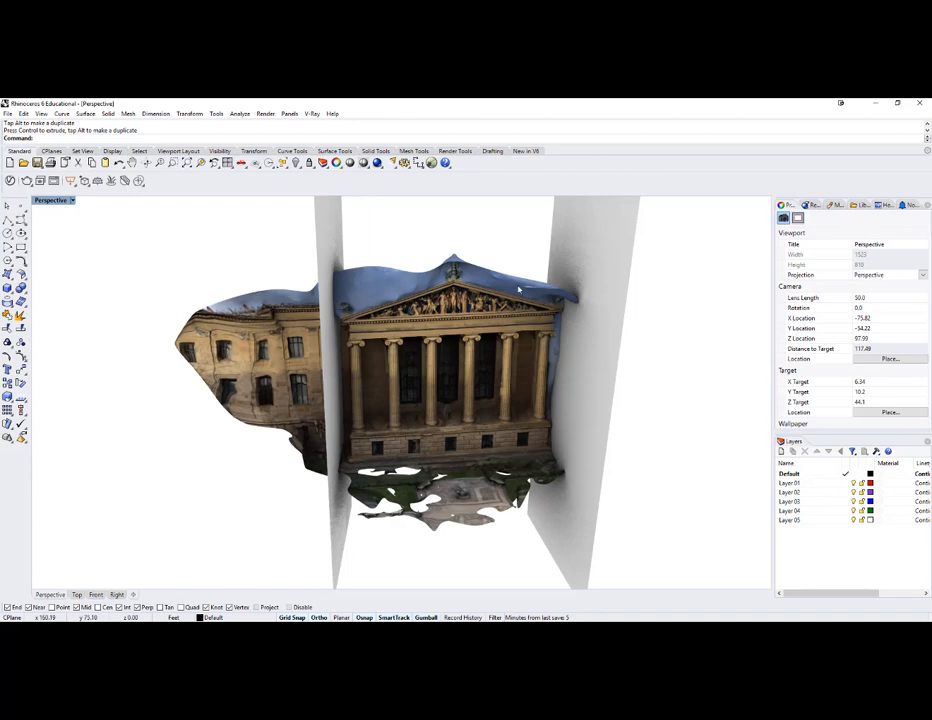
mouse_move(524, 272)
right_down()
mouse_move(508, 261)
mouse_move(530, 252)
mouse_move(515, 262)
right_up()
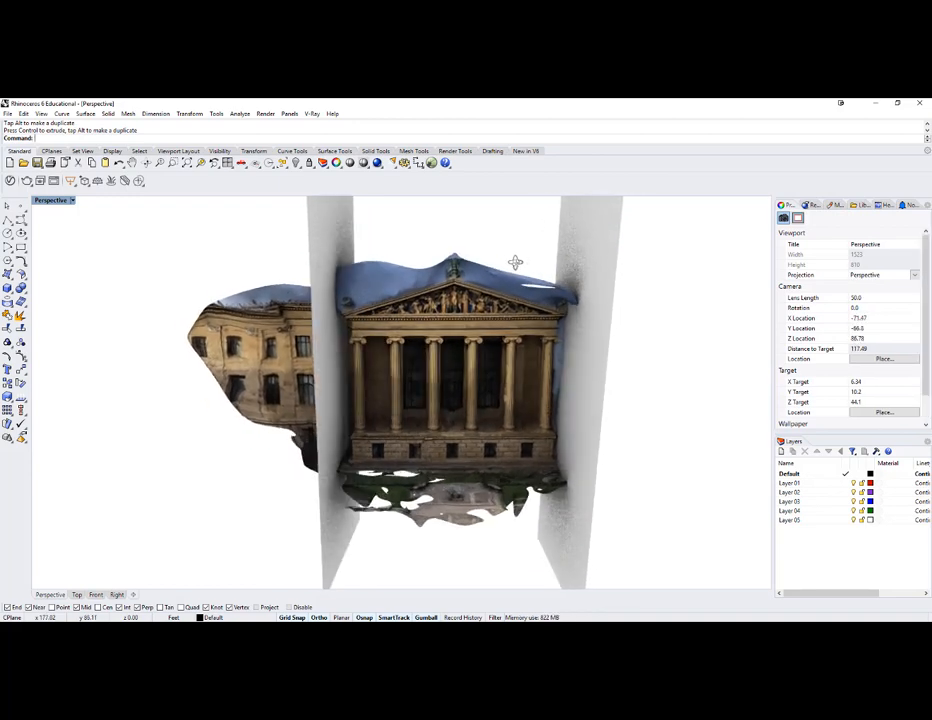
- Return to shaded display and split the facade mesh with the two vertical planes using MeshSplit
middle_click(515, 262)
click(544, 260)
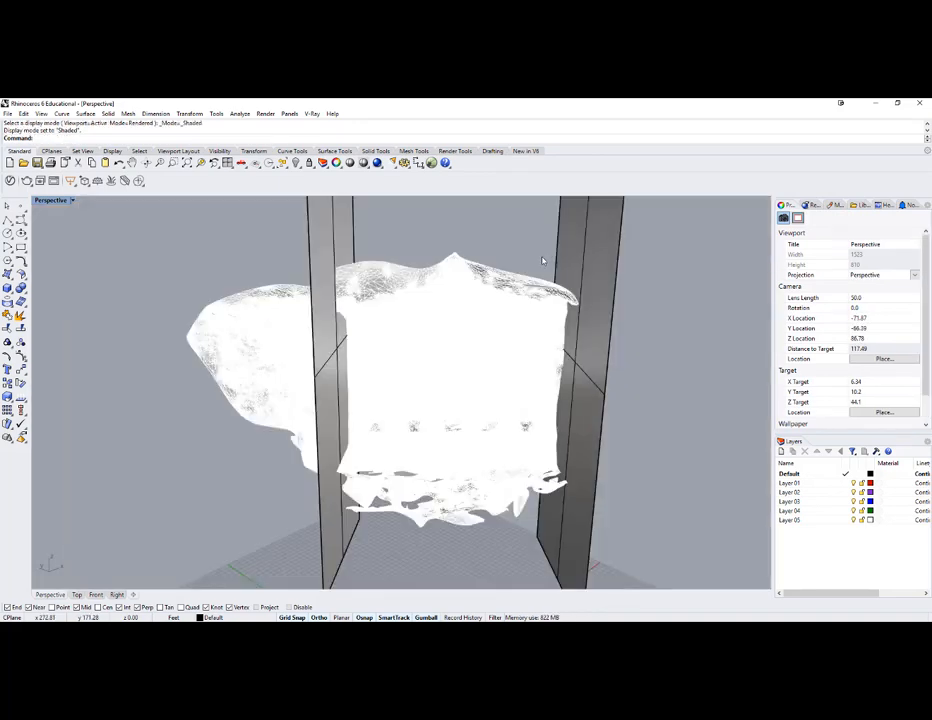
text(MeshSplit)
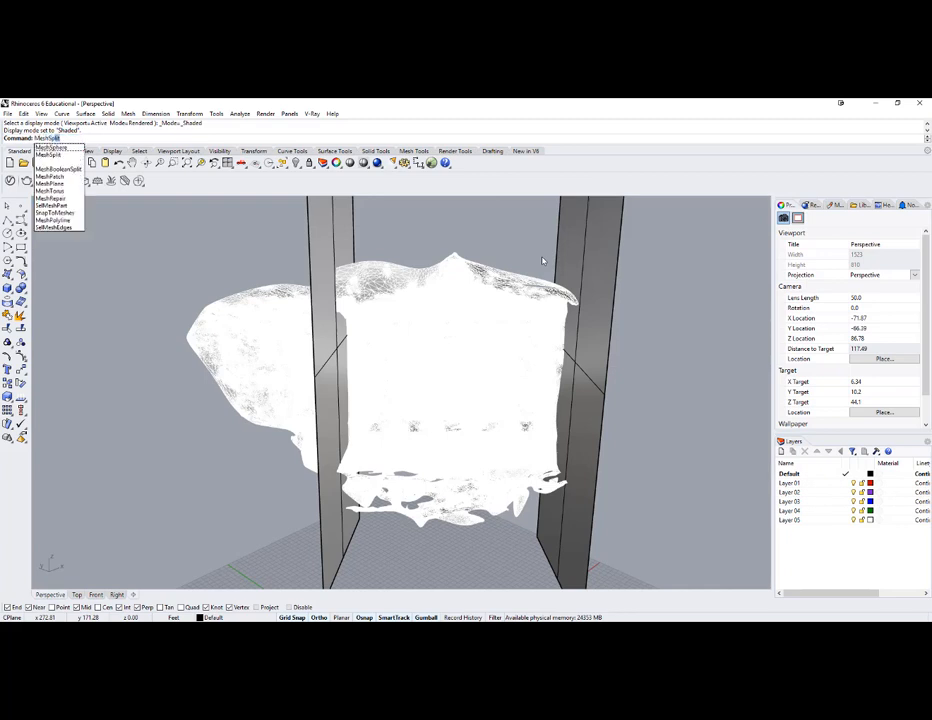
key(Return)
click(370, 275)
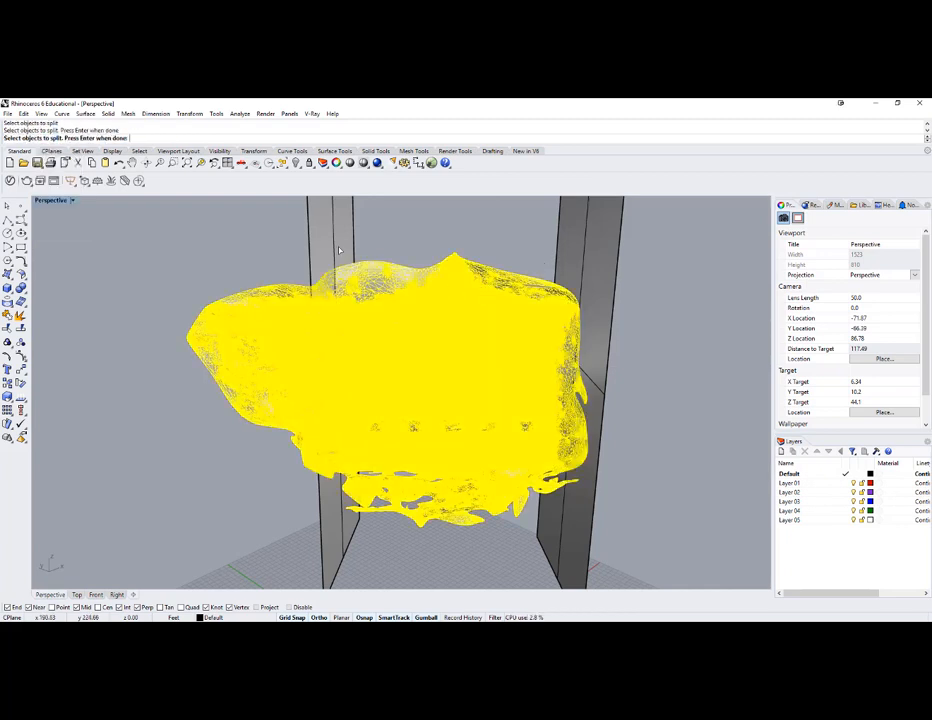
key(Return)
click(577, 251)
key(Return)
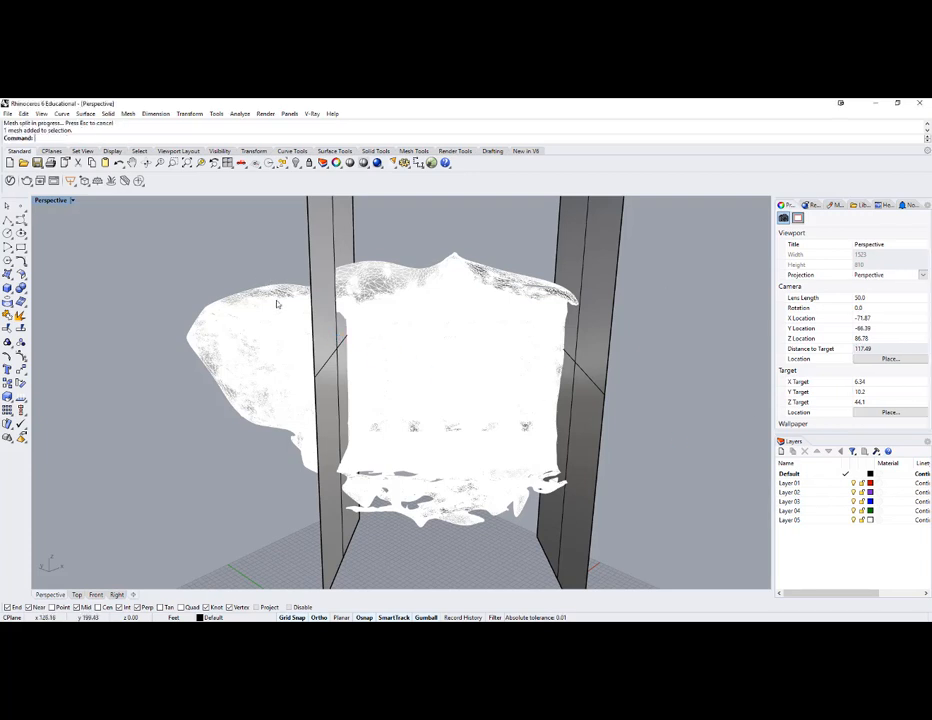
- Delete the split-off side wing, both cutting planes and the leftover mesh strip beyond the portico's opposite edge
key(Delete)
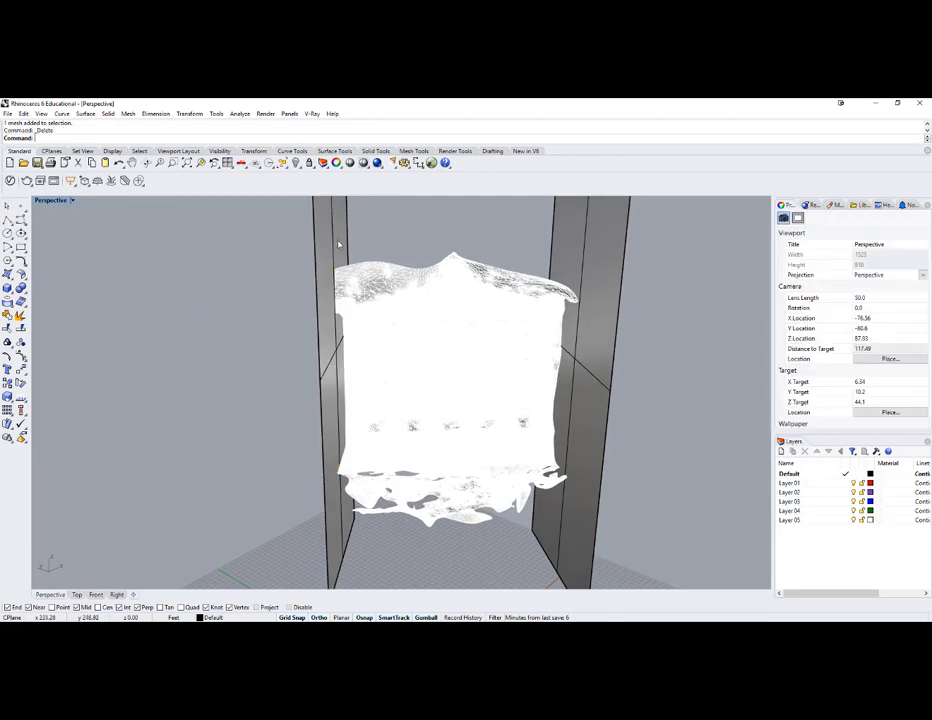
click(339, 243)
key(Delete)
click(590, 270)
key(Delete)
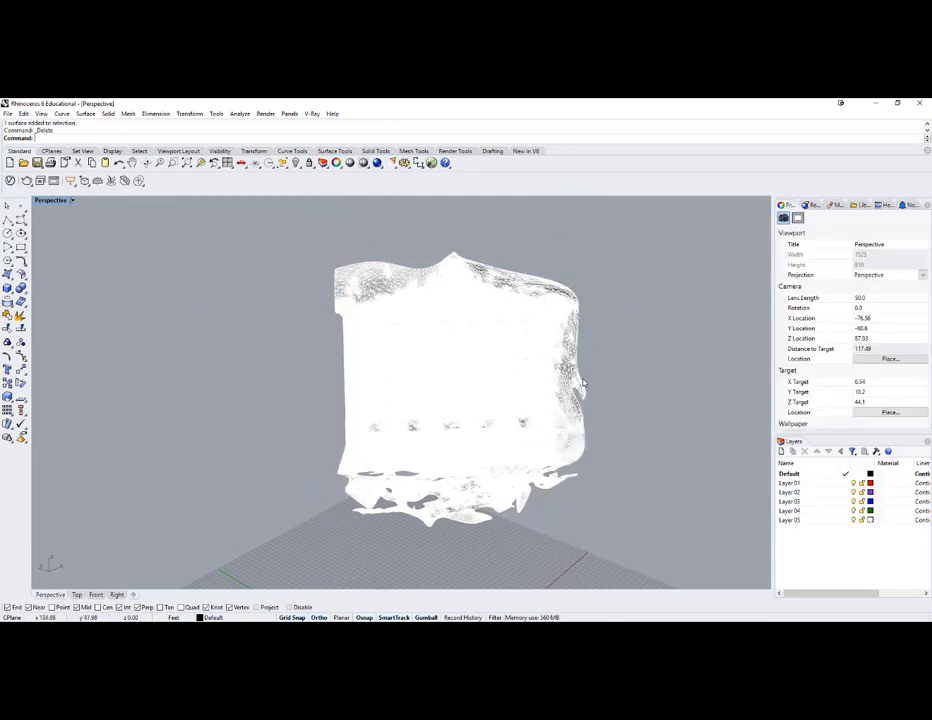
click(581, 379)
key(Delete)
- Show the trimmed mesh in rendered display and examine the isolated portico from the front and from above
mouse_move(589, 333)
right_down()
mouse_move(598, 308)
mouse_move(580, 308)
mouse_move(587, 322)
mouse_move(648, 338)
mouse_move(585, 322)
right_up()
middle_click(530, 315)
click(540, 331)
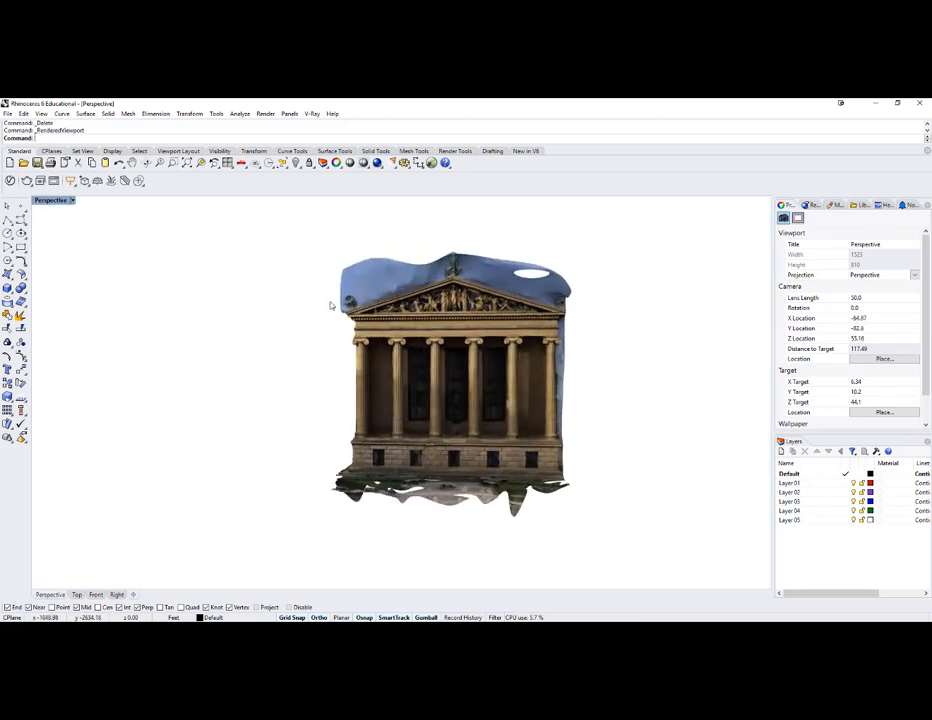
right_drag(508, 484, 508, 526)
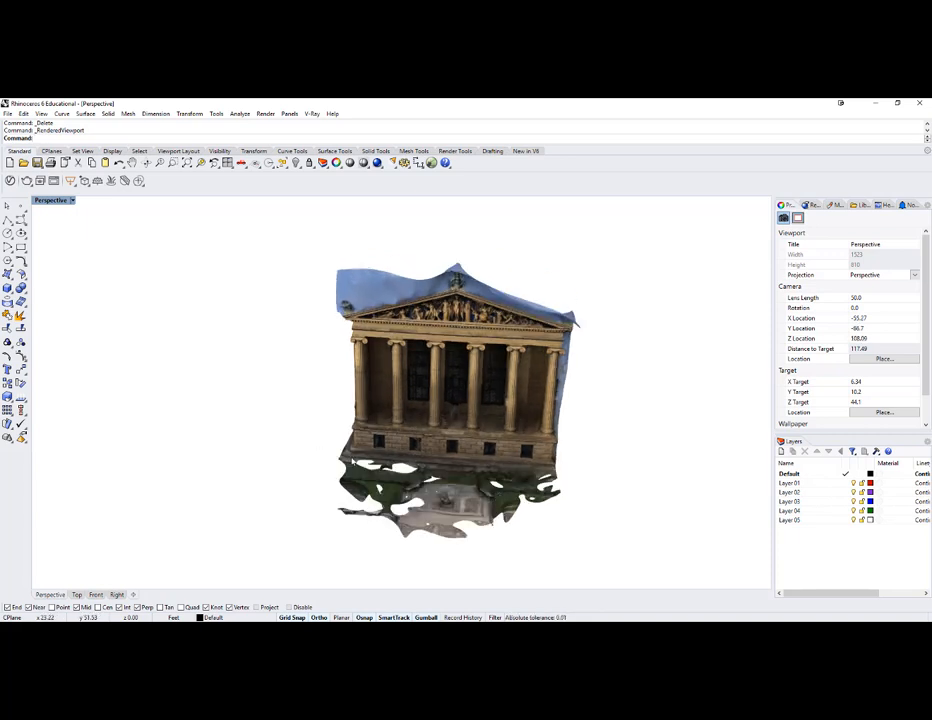
right_drag(446, 509, 310, 401)
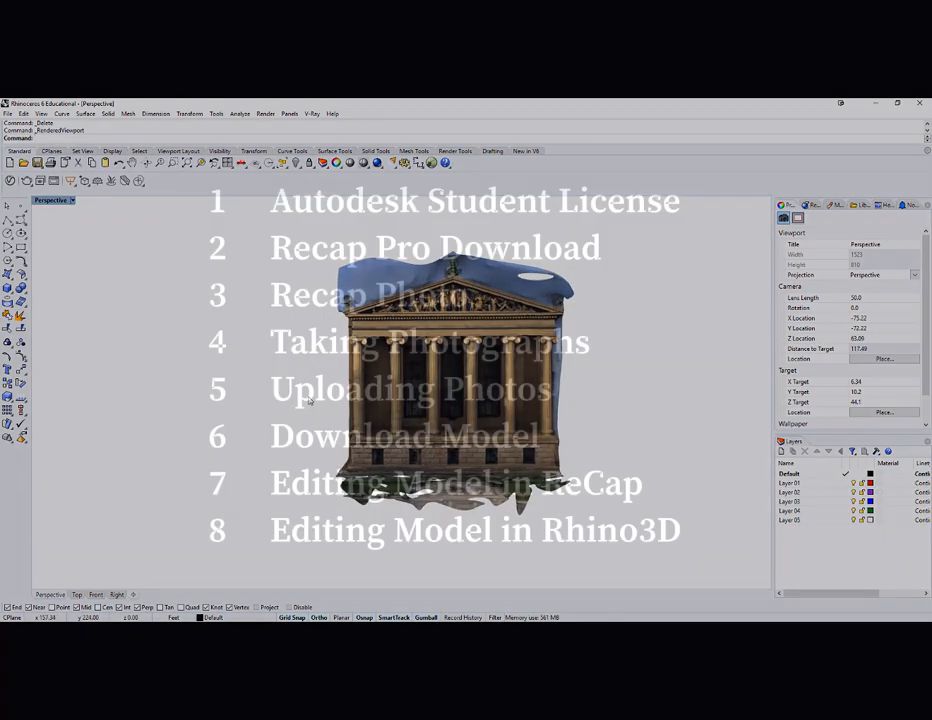